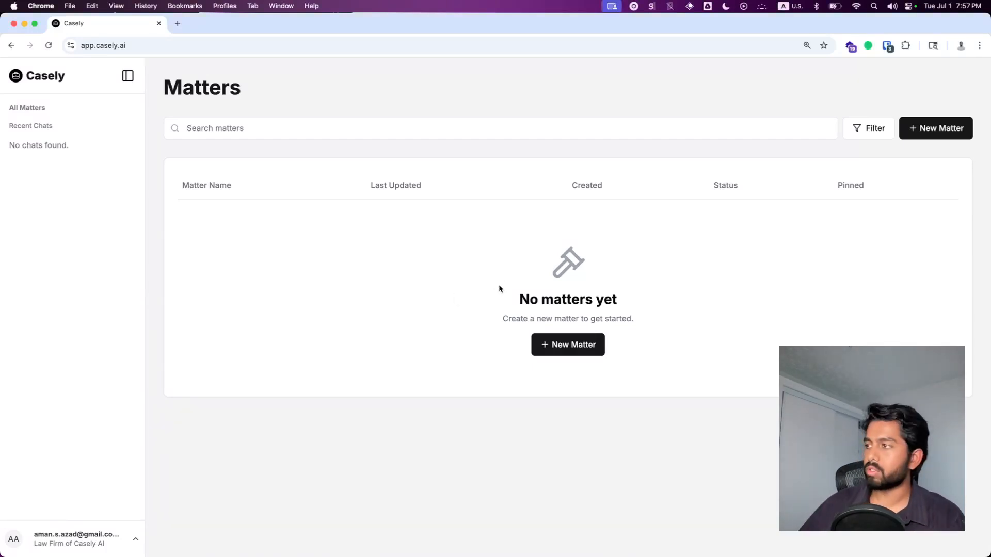
Step: Create a new matter and rename it with the client's full name
{"action": "left_click", "coordinate": [577, 353]}
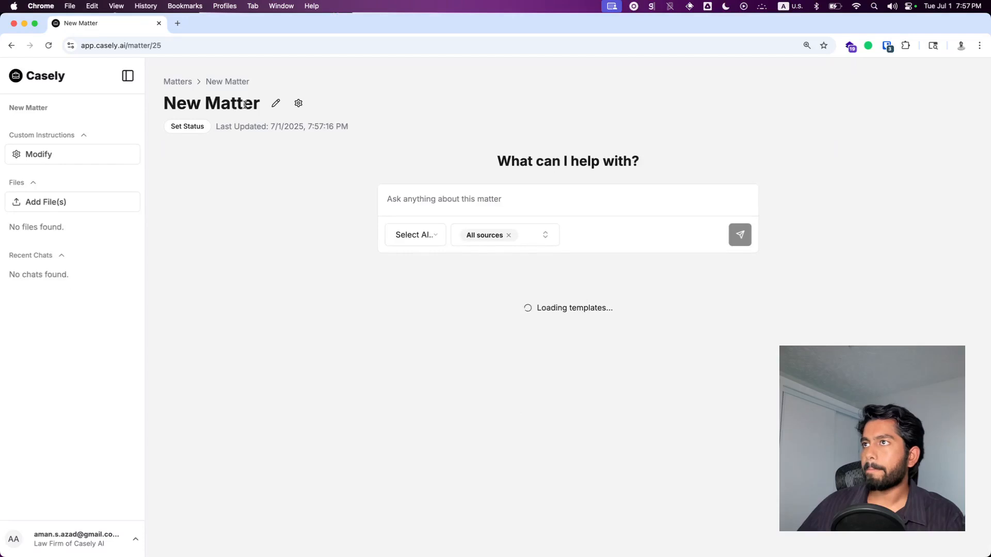
{"action": "left_click", "coordinate": [279, 106]}
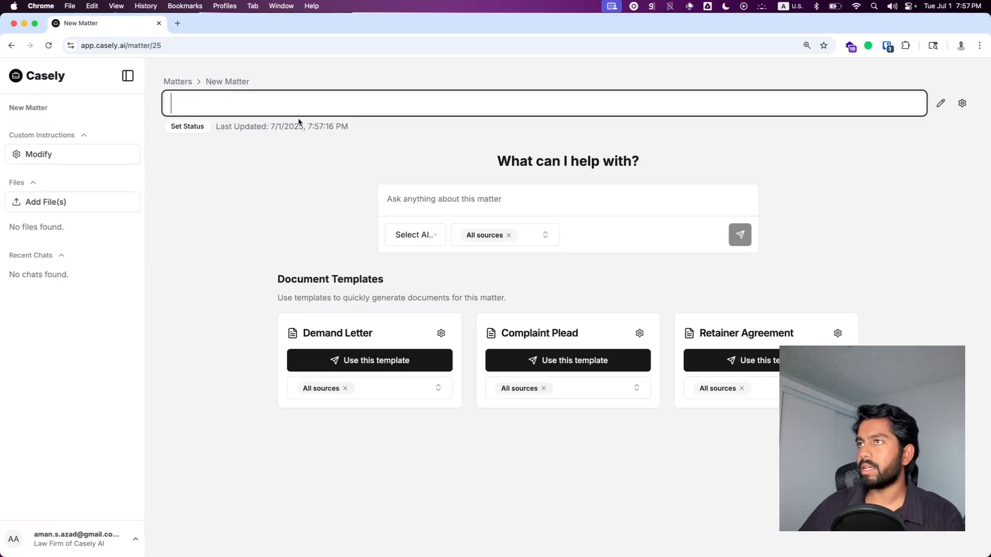
{"action": "type", "text": "John Doorman"}
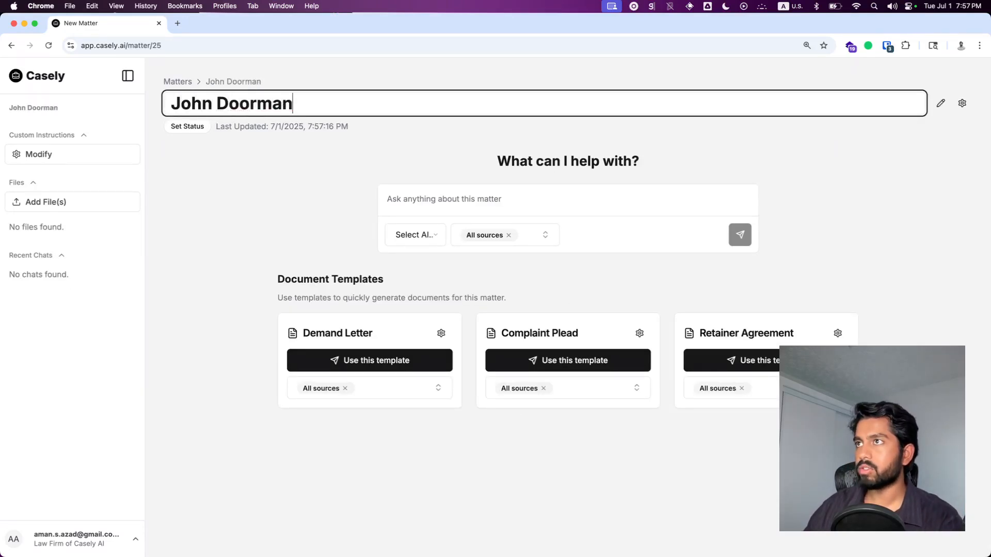
{"action": "key", "text": "Return"}
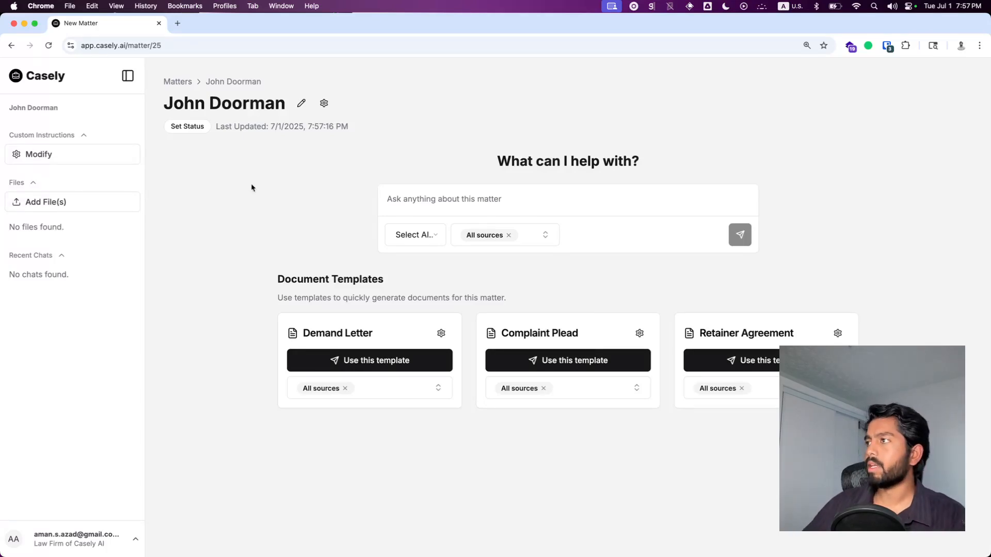
Step: Upload all five case files from the client's folder into the matter's files
{"action": "left_click", "coordinate": [426, 202]}
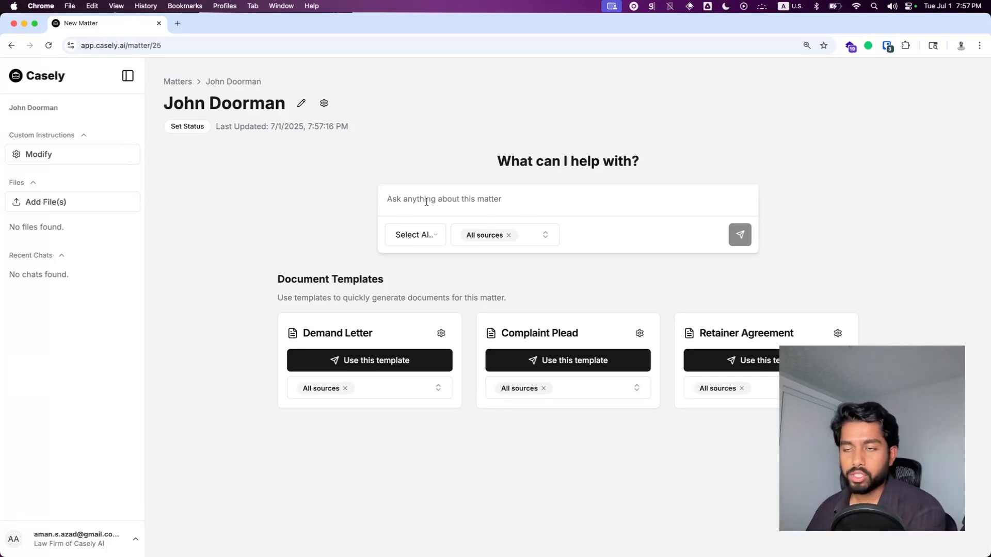
{"action": "left_click", "coordinate": [36, 201]}
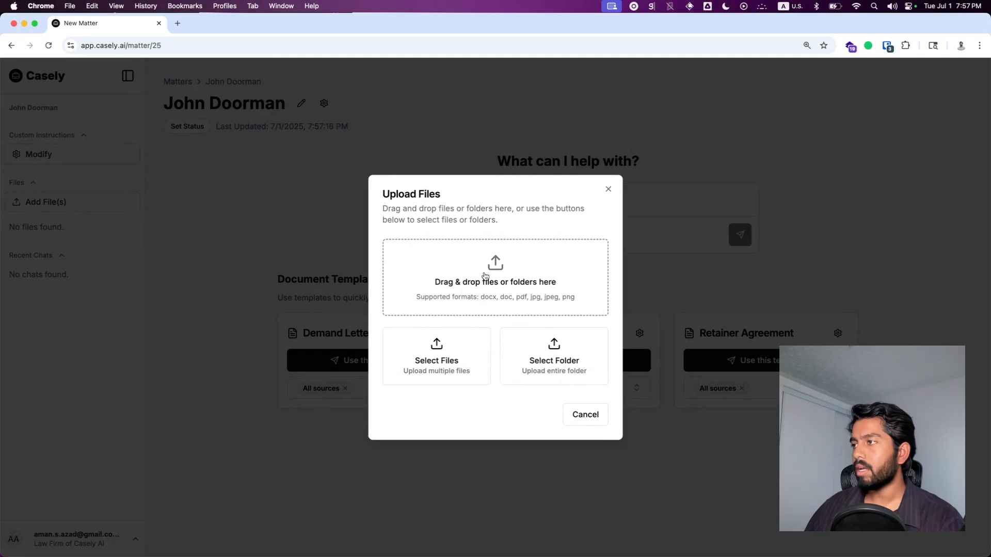
{"action": "left_click", "coordinate": [530, 299]}
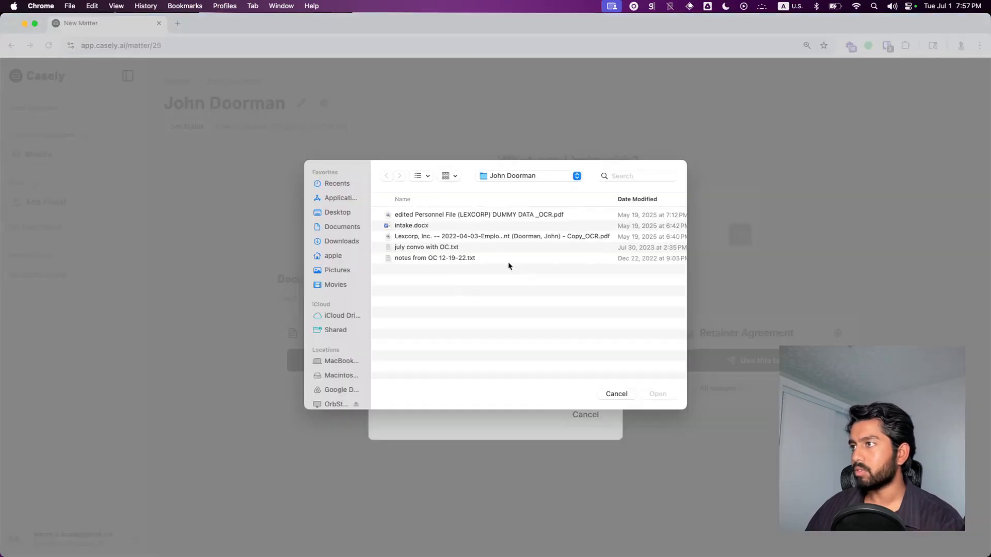
{"action": "left_click_drag", "start_coordinate": [442, 272], "coordinate": [507, 182]}
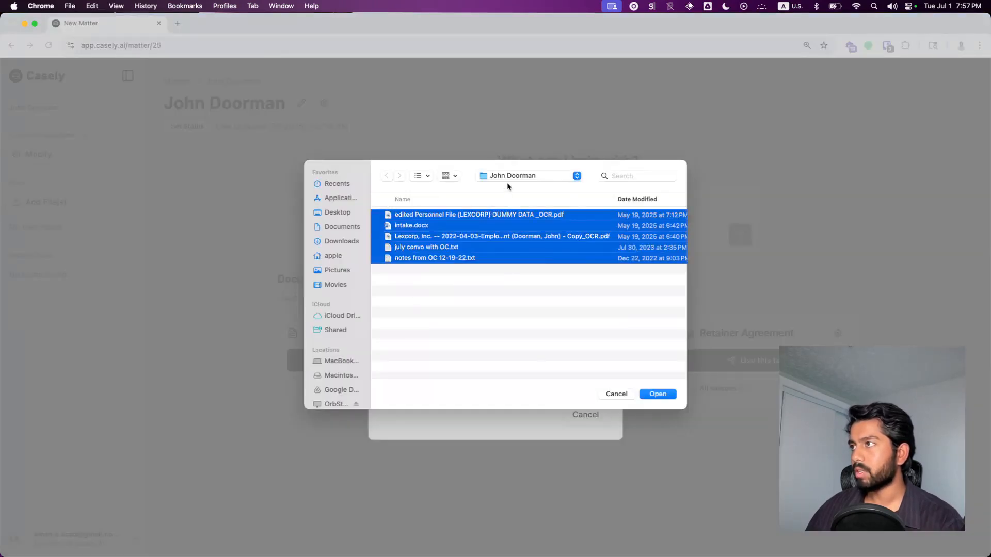
{"action": "left_click", "coordinate": [662, 395]}
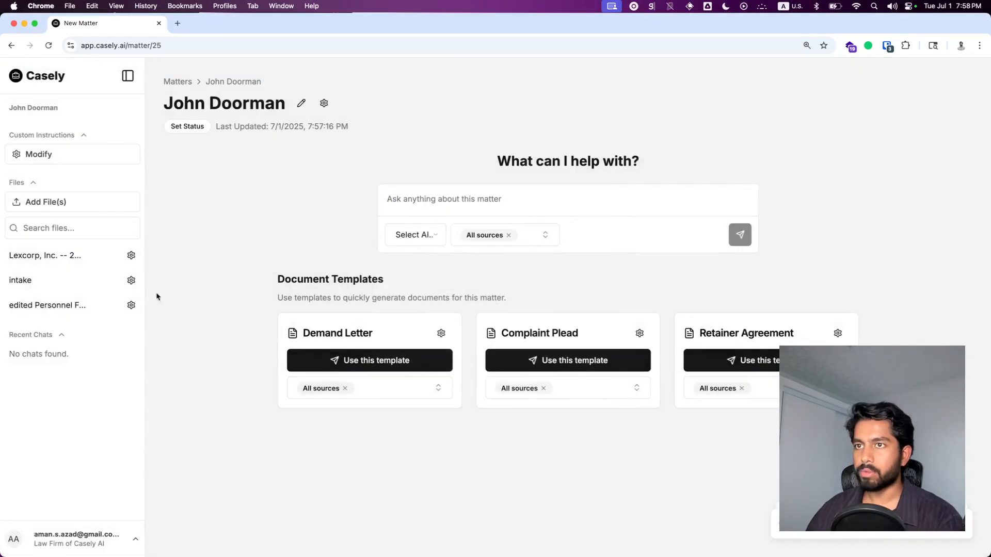
Step: Open and review the uploaded employment agreement, intake and personnel file documents
{"action": "left_click", "coordinate": [35, 257]}
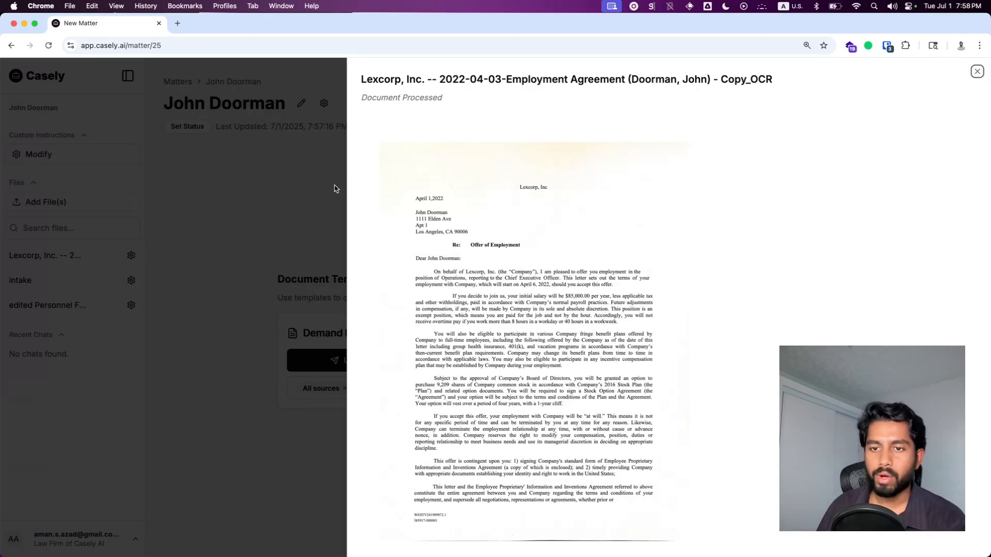
{"action": "left_click", "coordinate": [334, 188]}
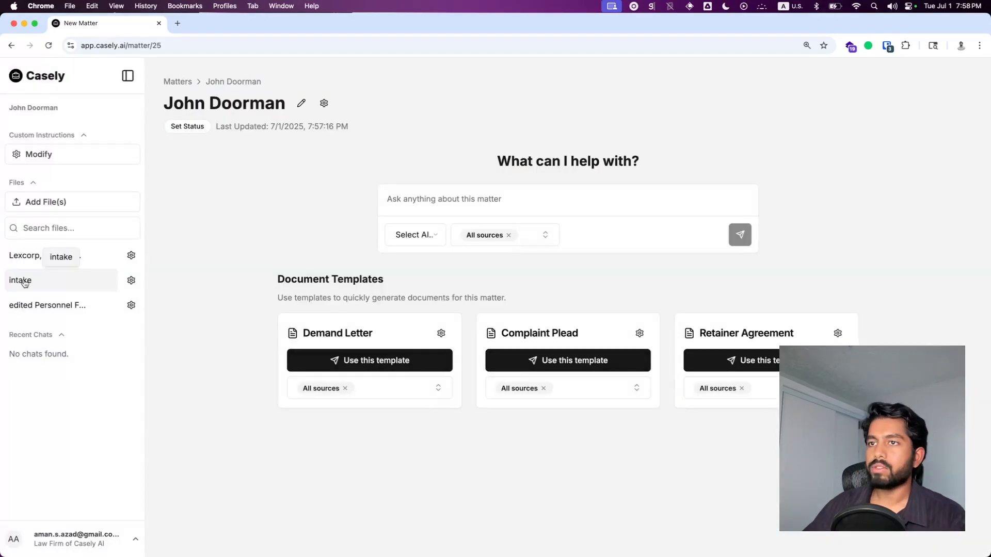
{"action": "left_click", "coordinate": [23, 280]}
{"action": "left_click", "coordinate": [260, 193]}
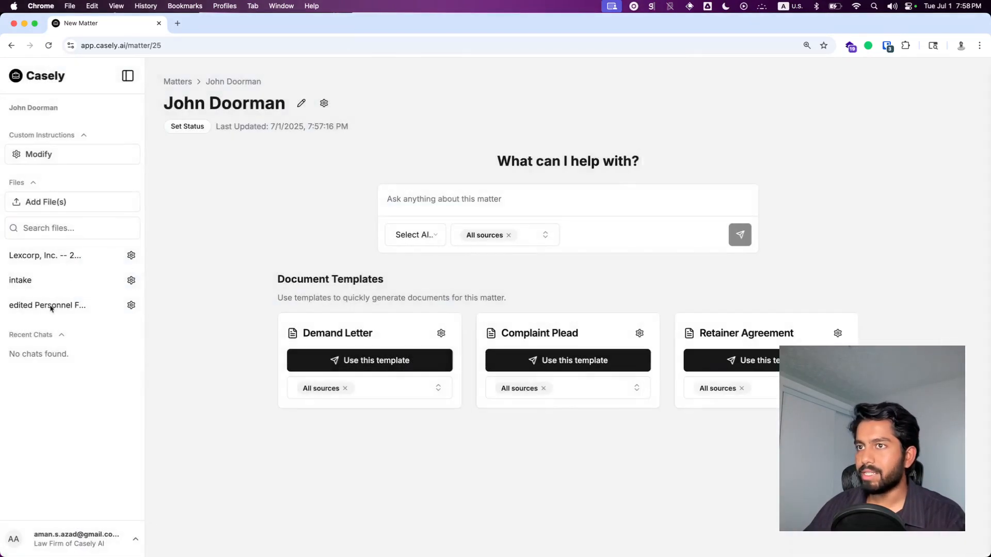
{"action": "left_click", "coordinate": [41, 306]}
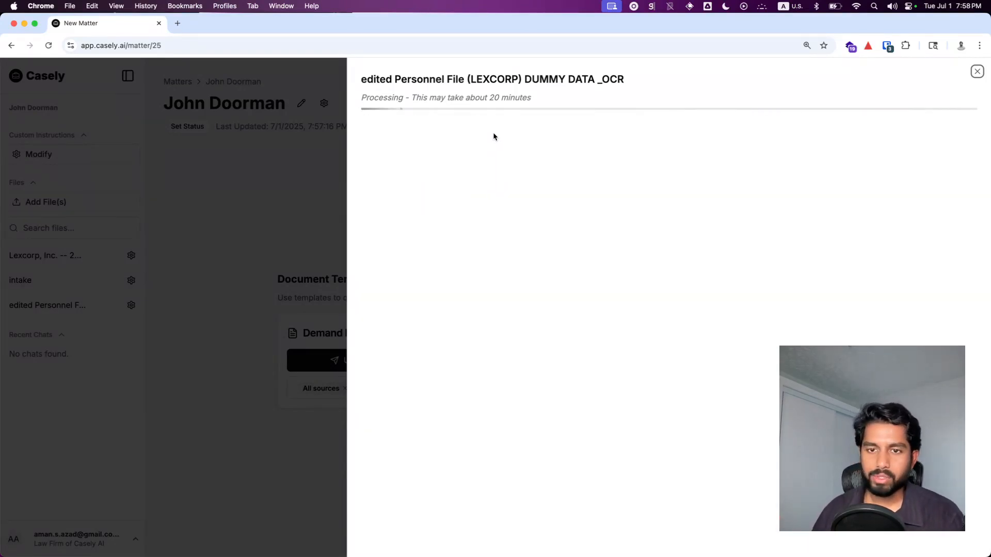
{"action": "scroll", "coordinate": [625, 285], "scroll_direction": "down", "scroll_amount": 20}
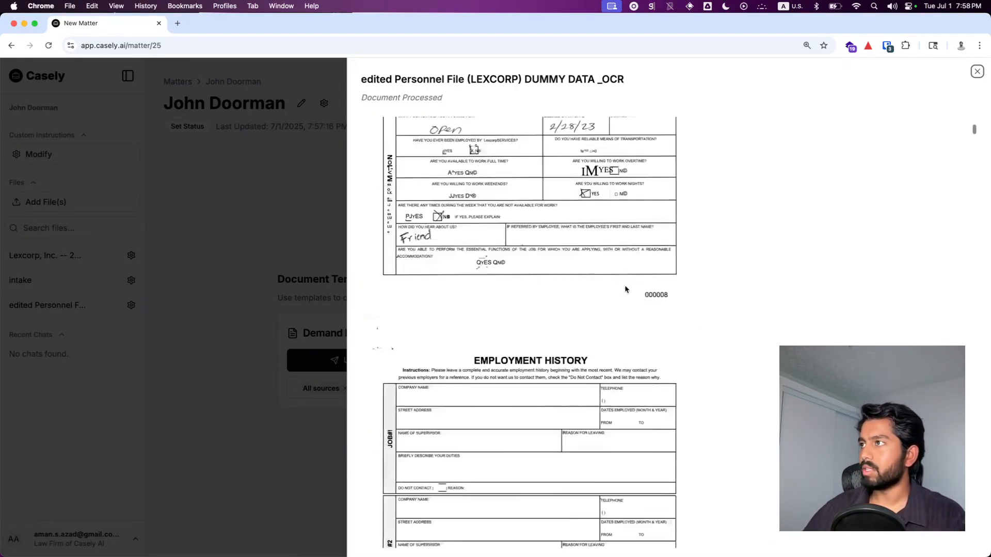
{"action": "scroll", "coordinate": [624, 281], "scroll_direction": "up", "scroll_amount": 20}
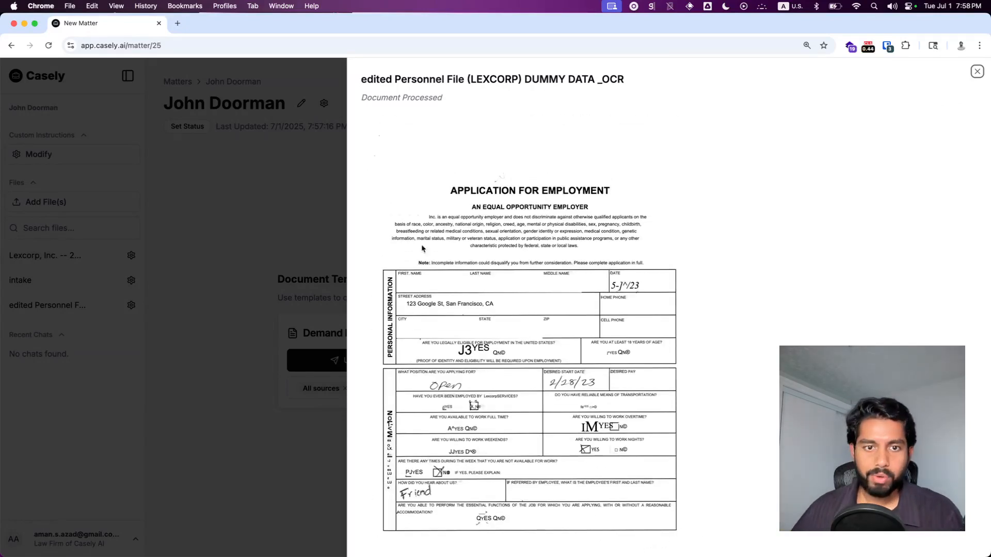
{"action": "left_click", "coordinate": [242, 187]}
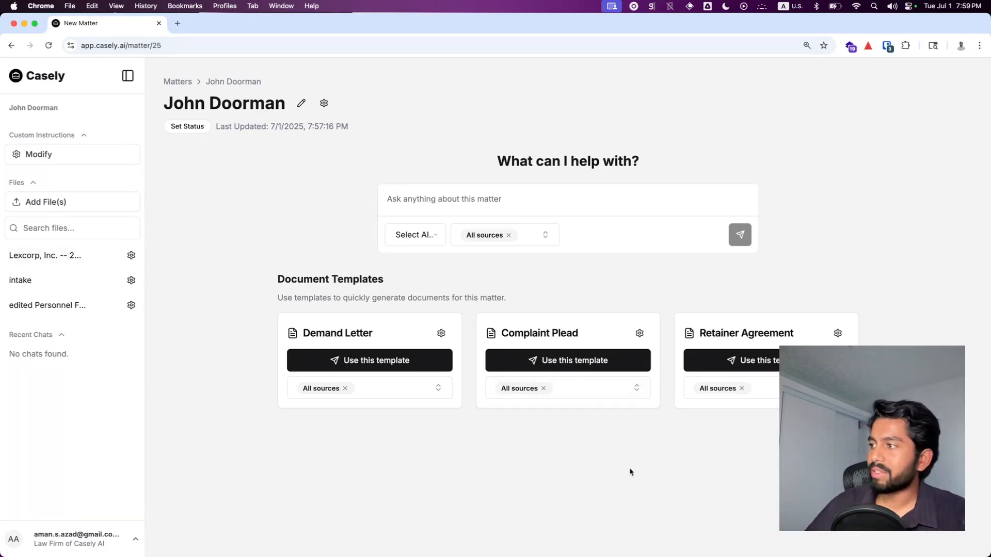
Step: Generate a complaint for the matter using the Complaint Plead document template
{"action": "left_click", "coordinate": [579, 365]}
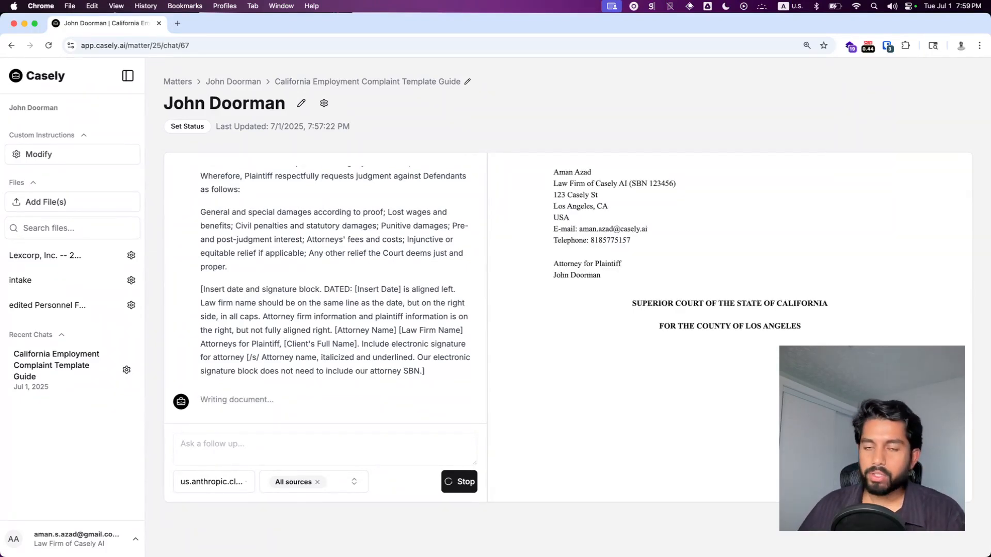
{"action": "scroll", "coordinate": [336, 293], "scroll_direction": "up", "scroll_amount": 10}
{"action": "scroll", "coordinate": [336, 293], "scroll_direction": "up", "scroll_amount": 10}
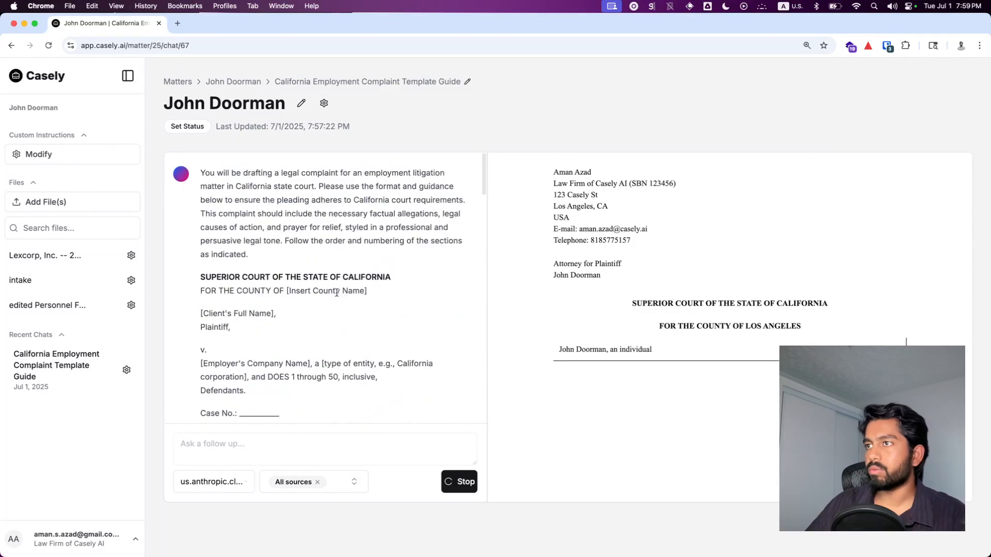
{"action": "scroll", "coordinate": [346, 289], "scroll_direction": "down", "scroll_amount": 4}
{"action": "scroll", "coordinate": [349, 290], "scroll_direction": "down", "scroll_amount": 5}
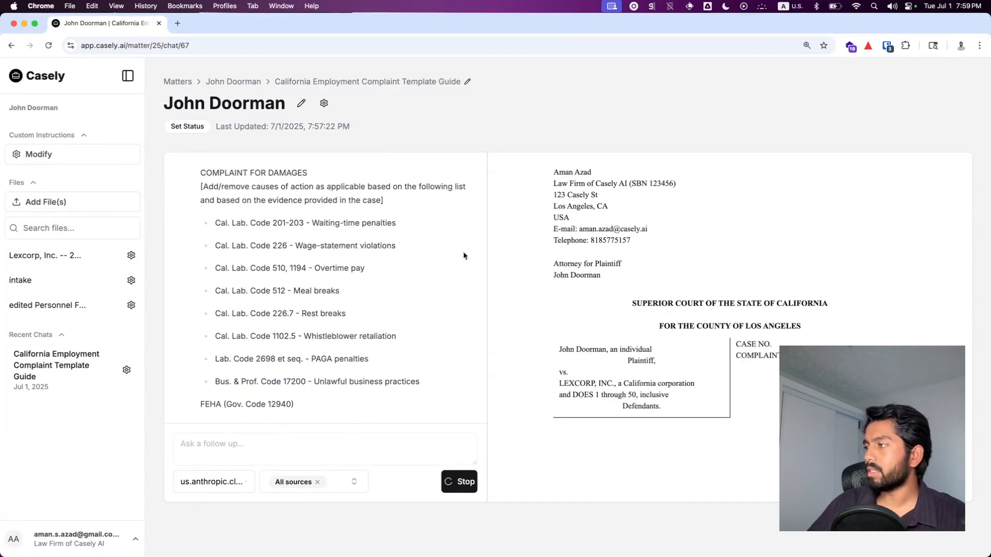
{"action": "scroll", "coordinate": [316, 288], "scroll_direction": "down", "scroll_amount": 4}
{"action": "scroll", "coordinate": [315, 289], "scroll_direction": "down", "scroll_amount": 7}
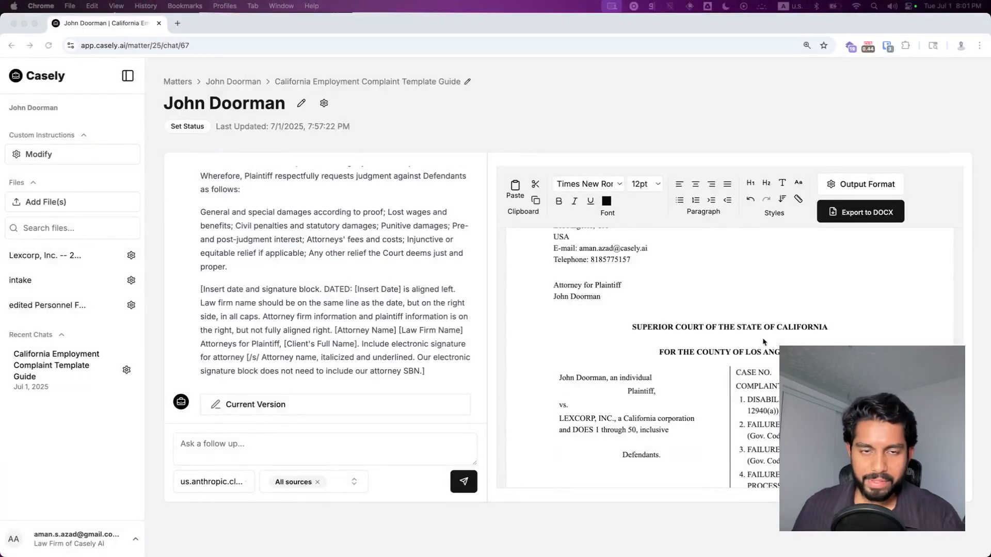
Step: Review the generated complaint draft in the document editor from caption to prayer for relief
{"action": "scroll", "coordinate": [763, 312], "scroll_direction": "up", "scroll_amount": 3}
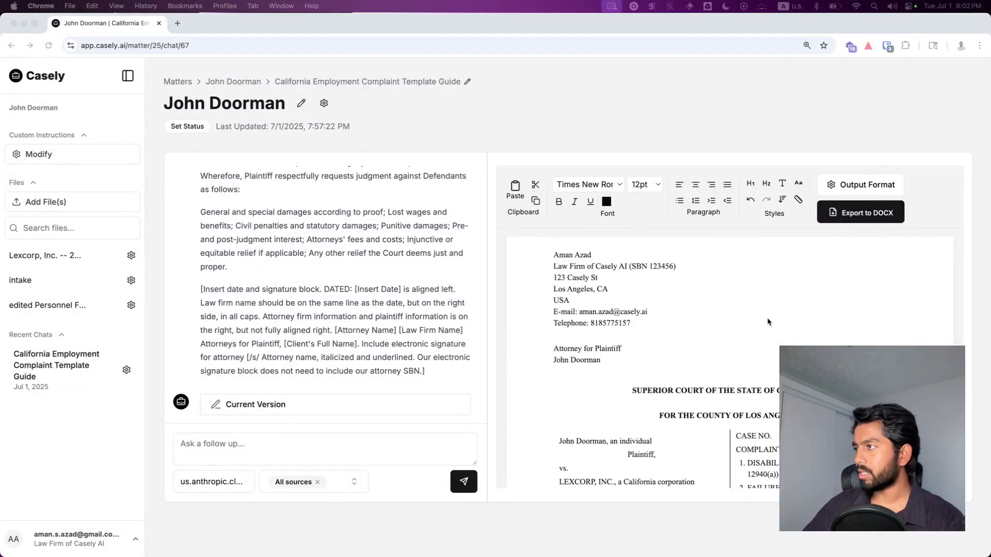
{"action": "left_click", "coordinate": [733, 319]}
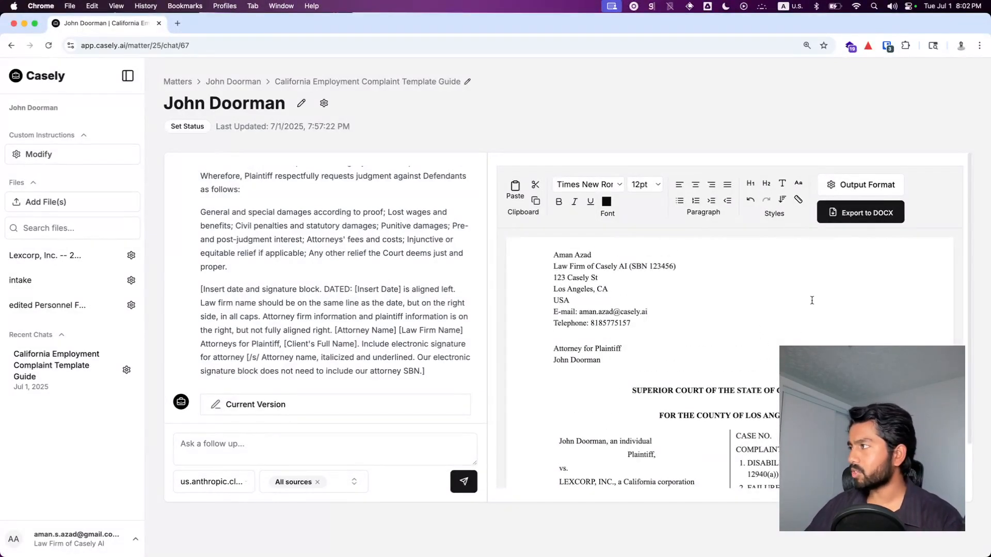
{"action": "scroll", "coordinate": [745, 341], "scroll_direction": "down", "scroll_amount": 15}
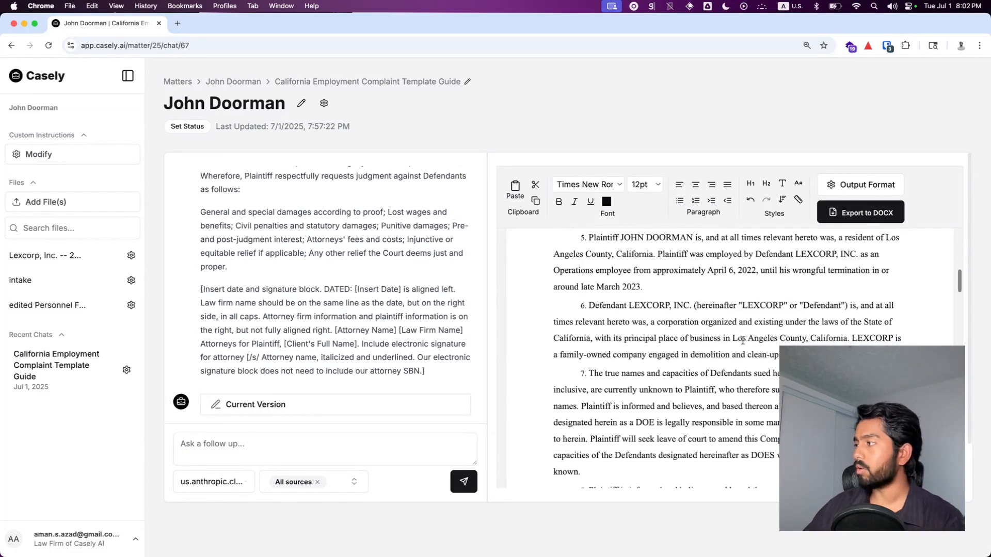
{"action": "scroll", "coordinate": [749, 336], "scroll_direction": "down", "scroll_amount": 15}
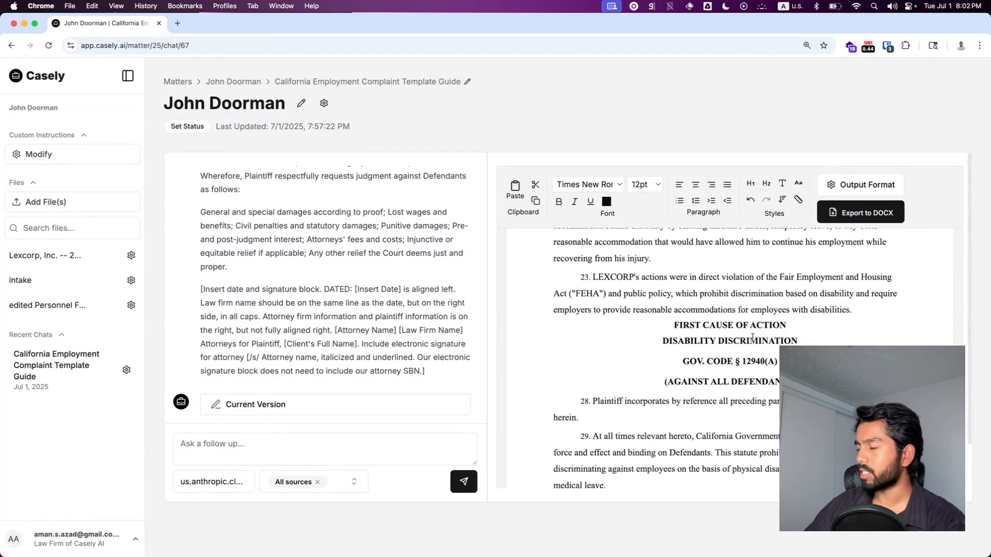
{"action": "scroll", "coordinate": [756, 345], "scroll_direction": "down", "scroll_amount": 5}
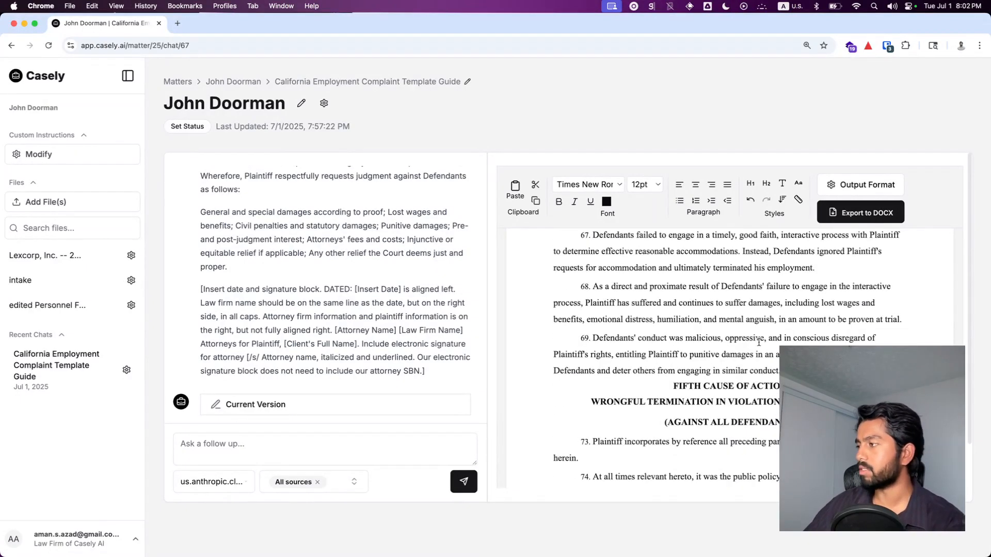
{"action": "scroll", "coordinate": [758, 342], "scroll_direction": "down", "scroll_amount": 8}
{"action": "scroll", "coordinate": [761, 344], "scroll_direction": "down", "scroll_amount": 2}
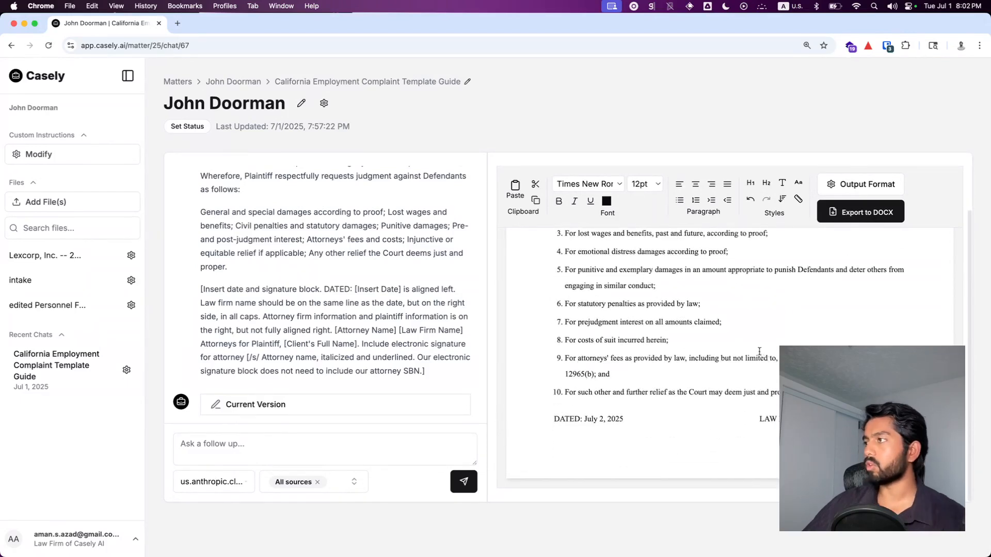
{"action": "scroll", "coordinate": [740, 328], "scroll_direction": "up", "scroll_amount": 20}
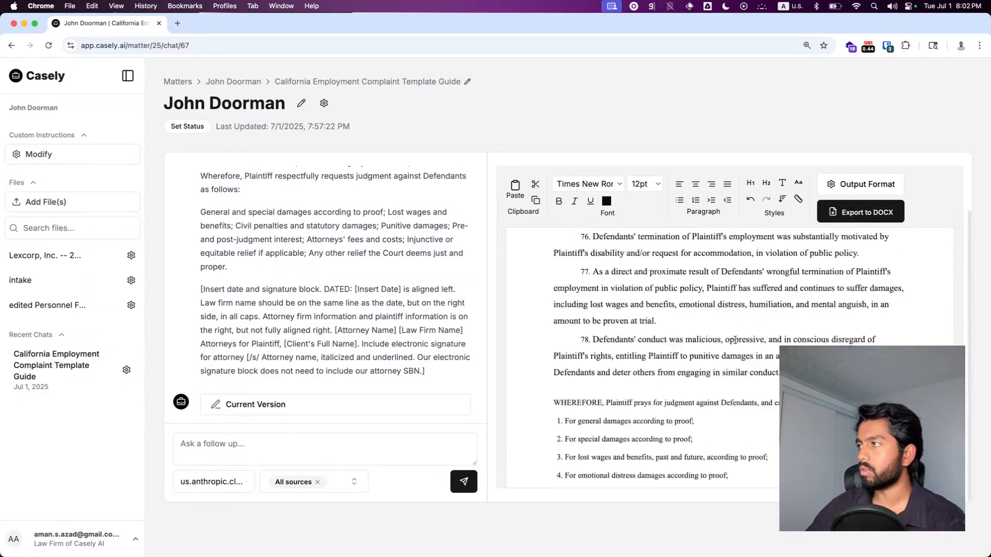
{"action": "scroll", "coordinate": [729, 343], "scroll_direction": "up", "scroll_amount": 10}
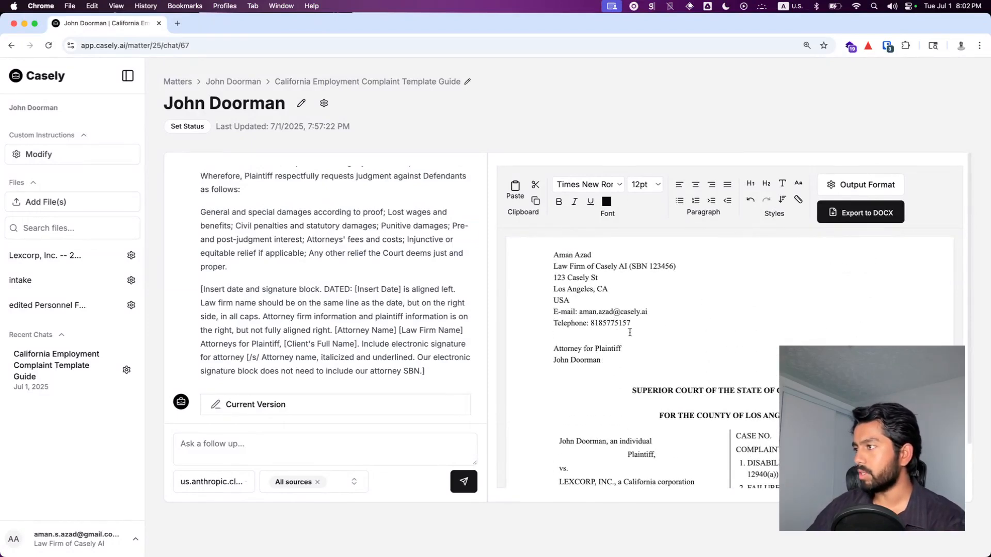
Step: Insert hyphens into the attorney's telephone number in the complaint header
{"action": "left_click_drag", "start_coordinate": [631, 323], "coordinate": [590, 324]}
{"action": "left_click", "coordinate": [602, 324]}
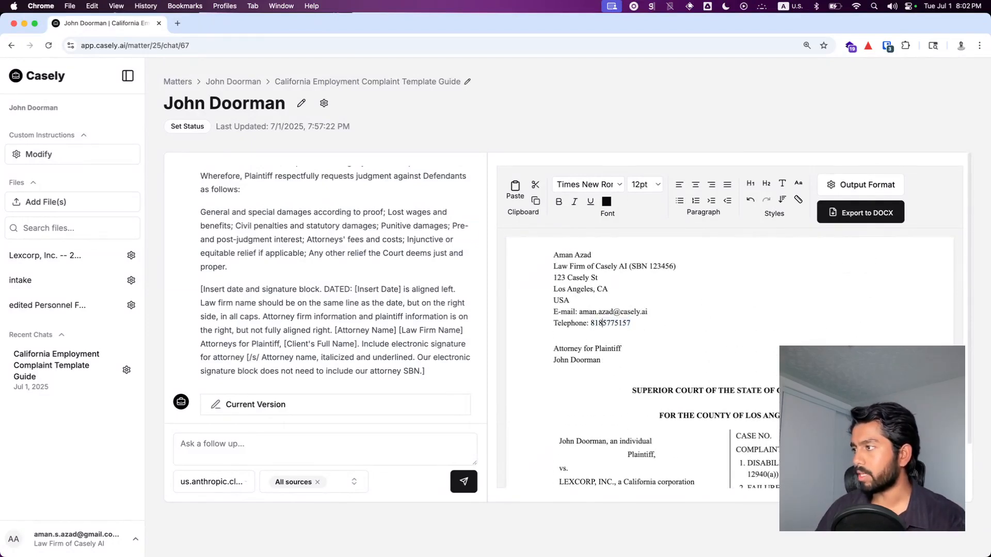
{"action": "type", "text": "0"}
{"action": "key", "text": "BackSpace"}
{"action": "type", "text": "-"}
{"action": "left_click", "coordinate": [619, 323]}
{"action": "type", "text": "-"}
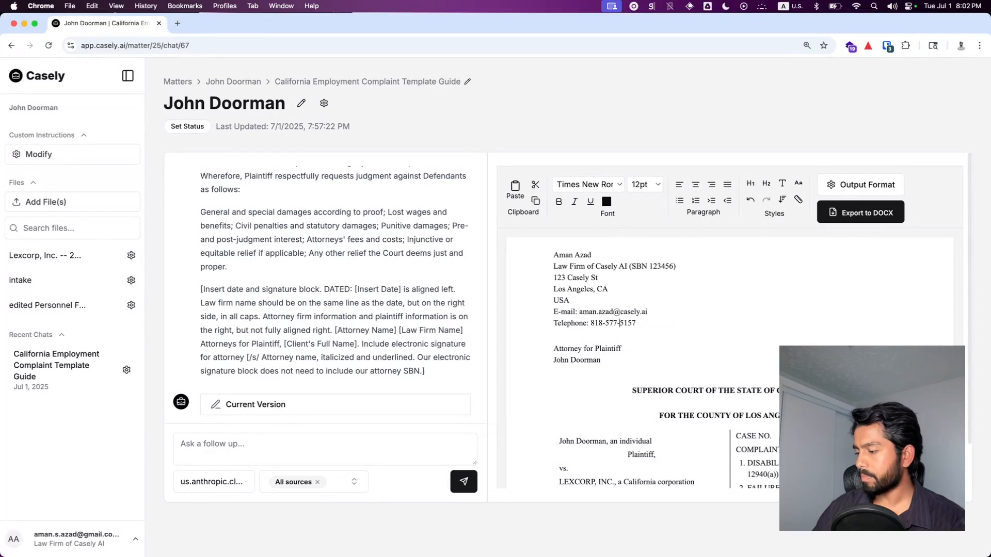
Step: Export the edited complaint to DOCX and open the downloaded file
{"action": "scroll", "coordinate": [749, 319], "scroll_direction": "down", "scroll_amount": 5}
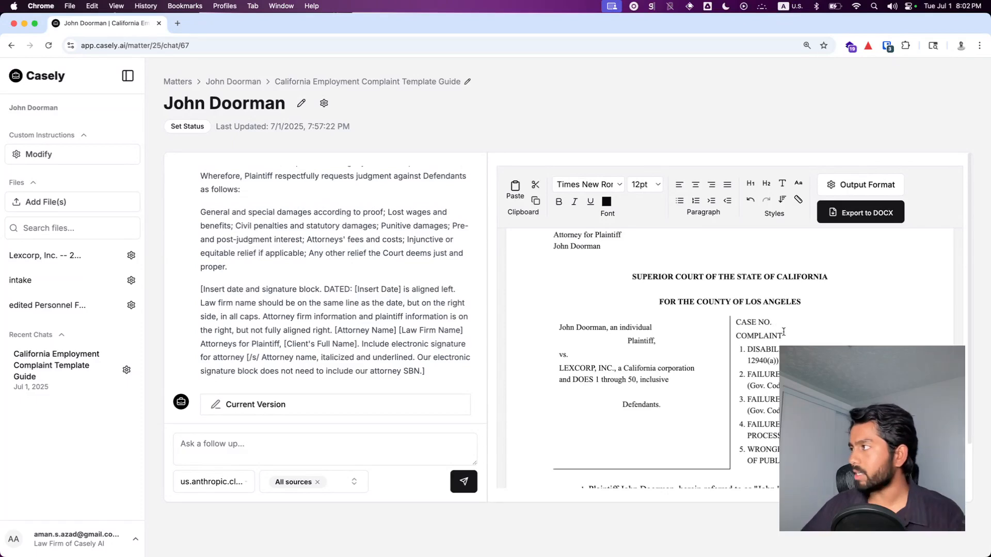
{"action": "scroll", "coordinate": [791, 336], "scroll_direction": "up", "scroll_amount": 3}
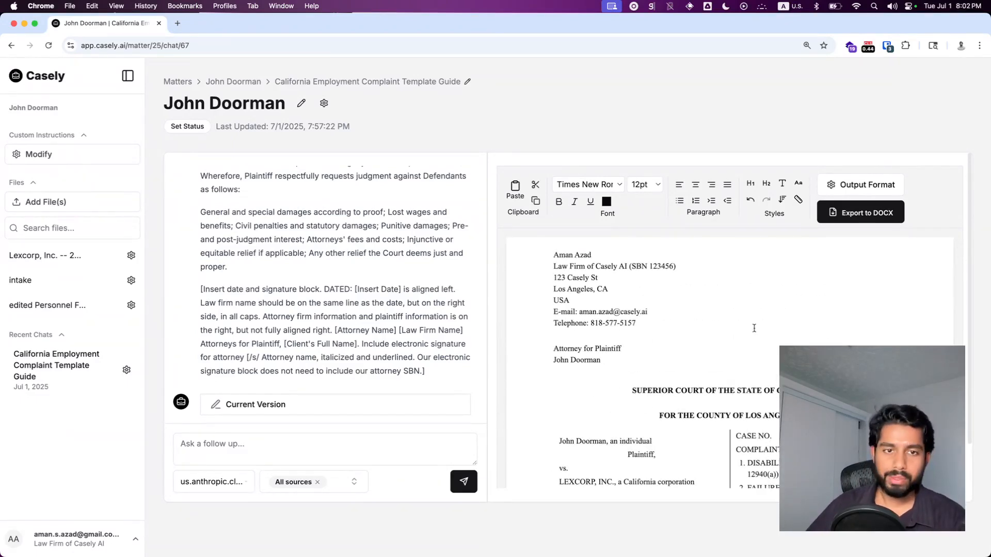
{"action": "left_click", "coordinate": [716, 286]}
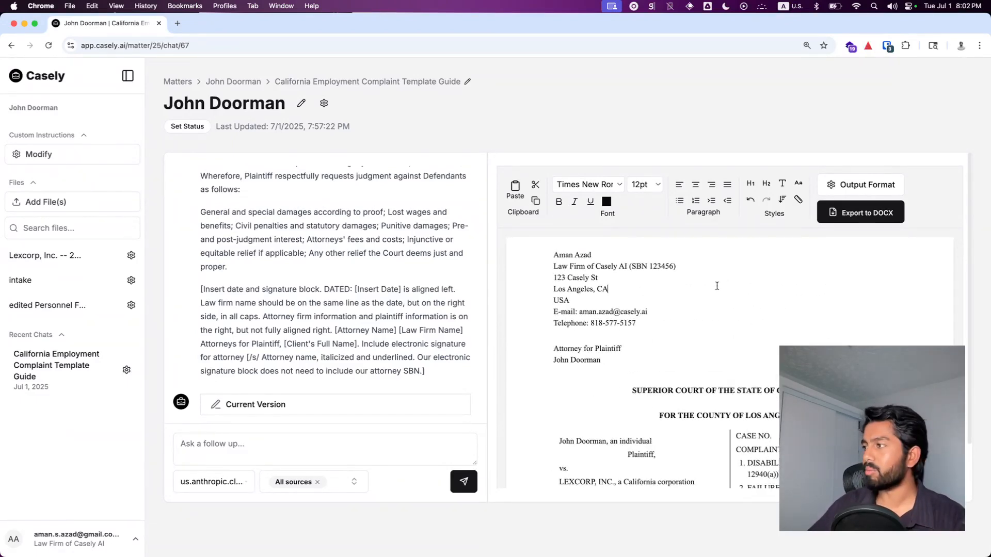
{"action": "left_click", "coordinate": [887, 216]}
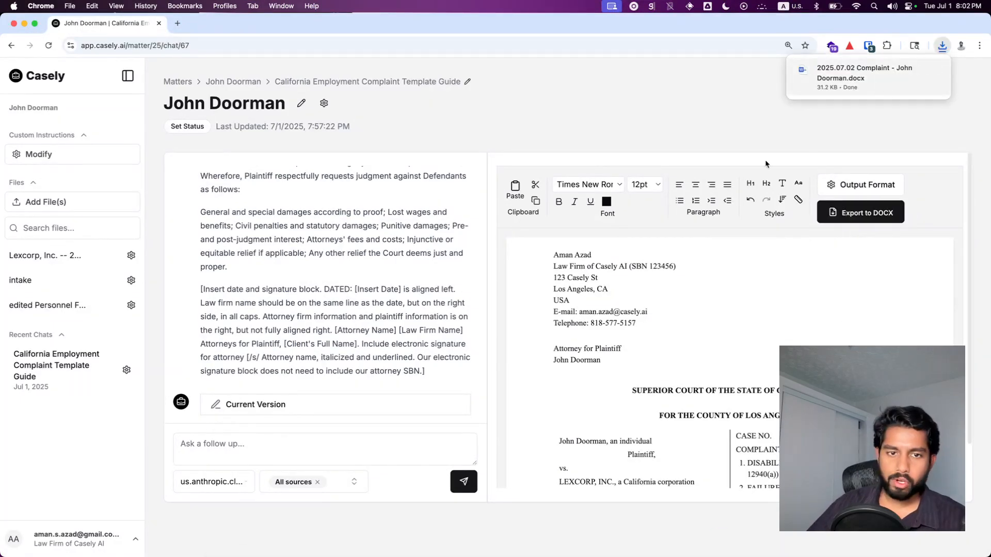
{"action": "left_click", "coordinate": [854, 78]}
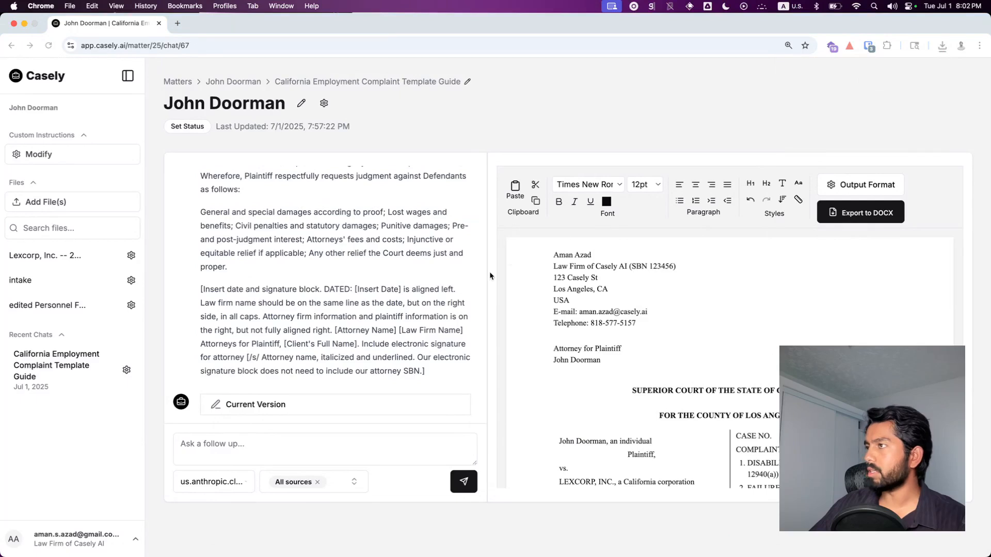
Step: Review the exported complaint in Word from the caption through the signature block, then close the document
{"action": "scroll", "coordinate": [143, 277], "scroll_direction": "down", "scroll_amount": 3}
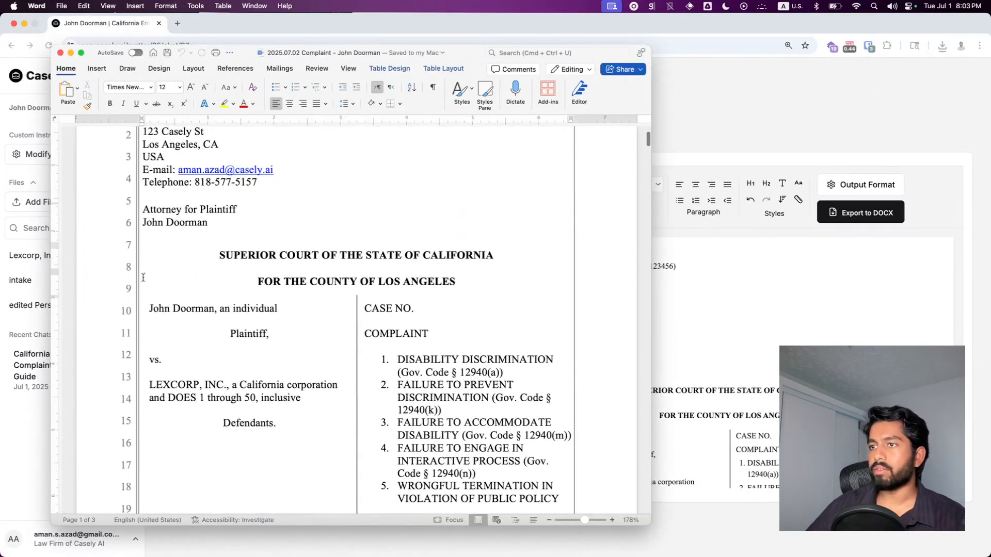
{"action": "scroll", "coordinate": [143, 278], "scroll_direction": "down", "scroll_amount": 5}
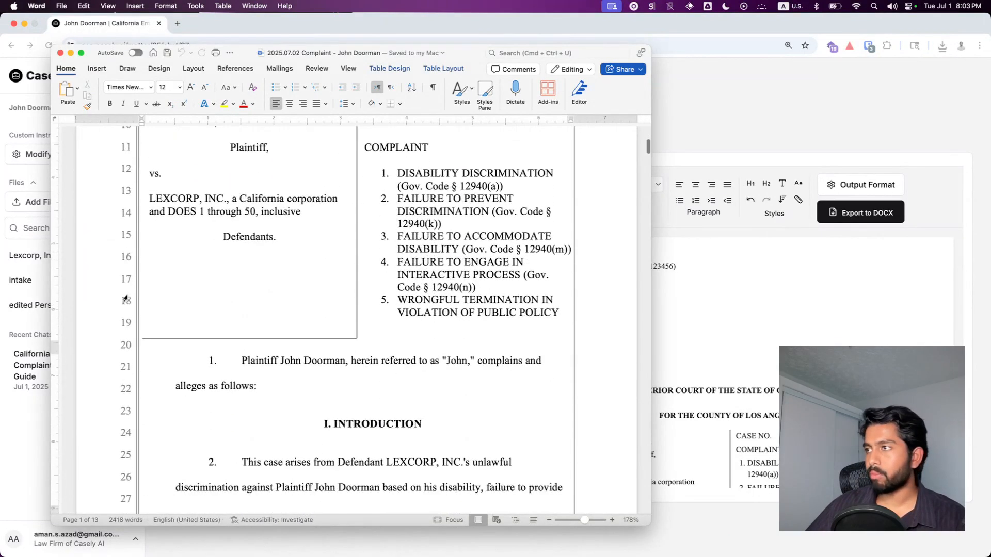
{"action": "scroll", "coordinate": [466, 416], "scroll_direction": "down", "scroll_amount": 8}
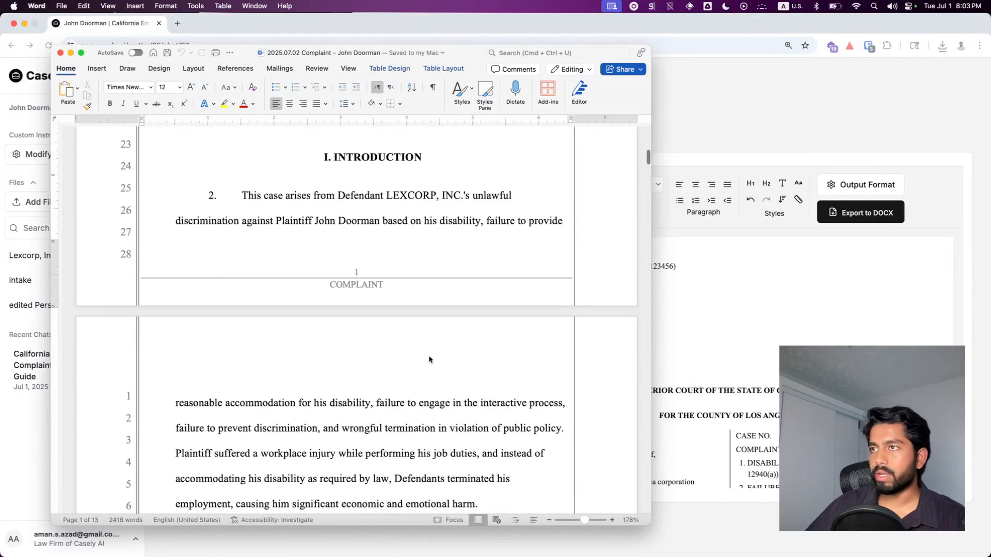
{"action": "scroll", "coordinate": [429, 359], "scroll_direction": "down", "scroll_amount": 8}
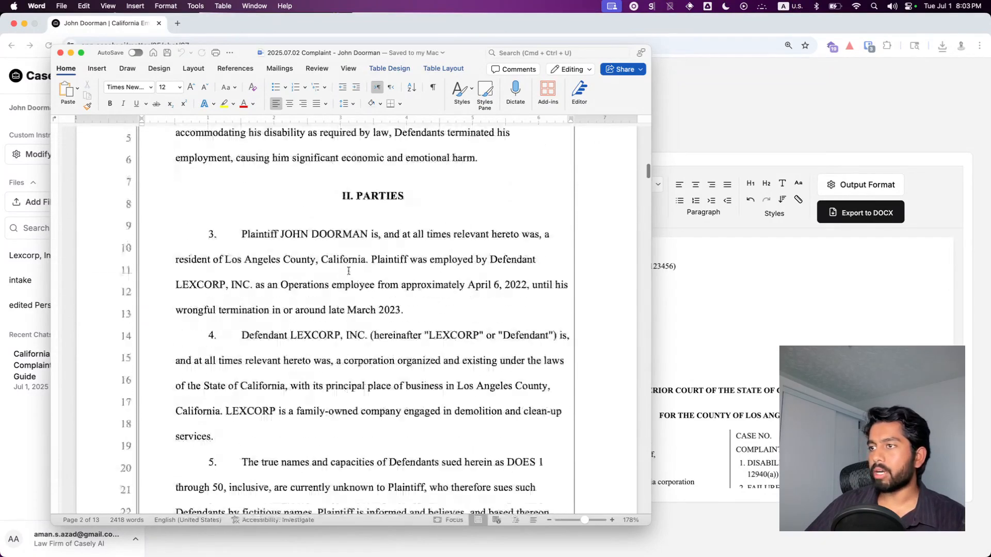
{"action": "scroll", "coordinate": [647, 173], "scroll_direction": "down", "scroll_amount": 2}
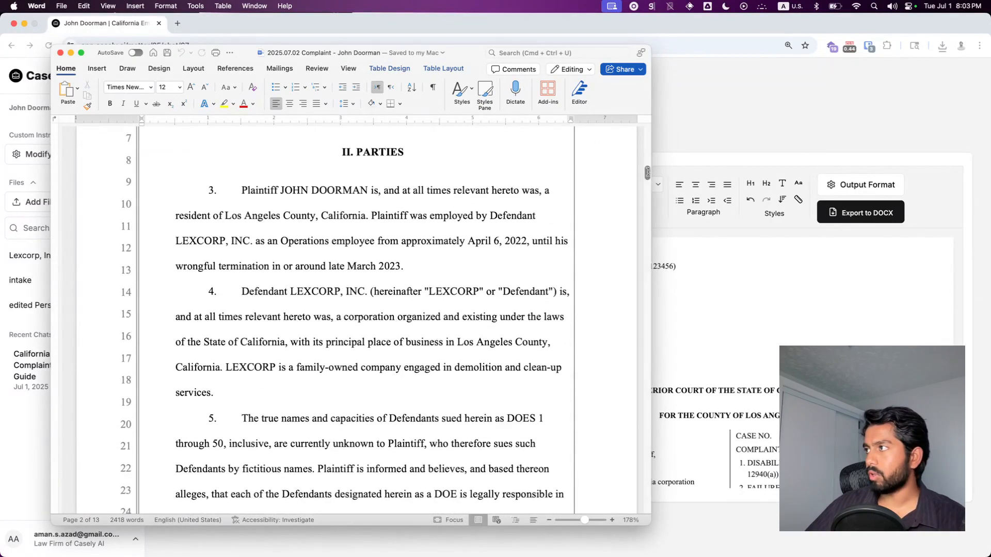
{"action": "mouse_move", "coordinate": [647, 173]}
{"action": "left_mouse_down"}
{"action": "mouse_move", "coordinate": [647, 485]}
{"action": "mouse_move", "coordinate": [617, 488]}
{"action": "left_mouse_up"}
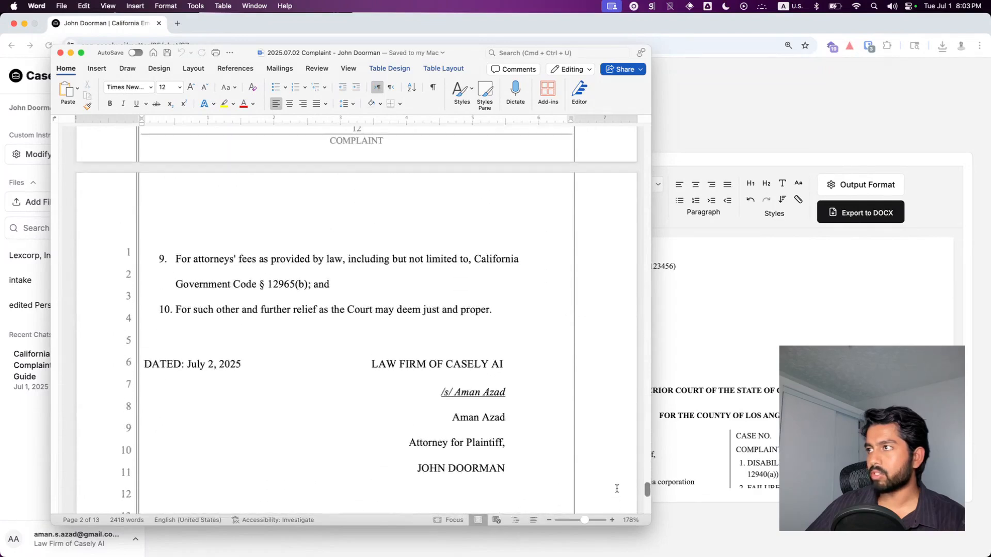
{"action": "scroll", "coordinate": [465, 366], "scroll_direction": "up", "scroll_amount": 5}
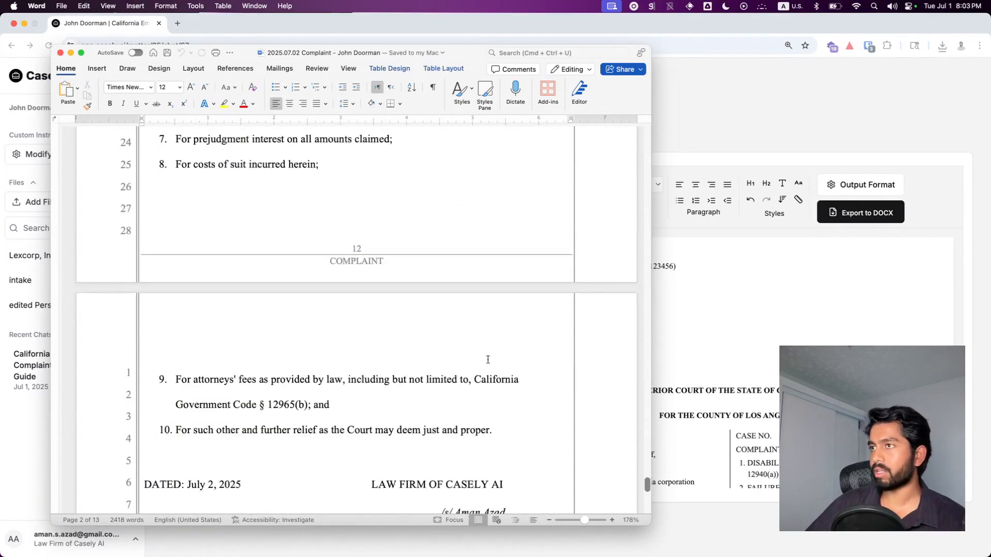
{"action": "scroll", "coordinate": [488, 360], "scroll_direction": "up", "scroll_amount": 15}
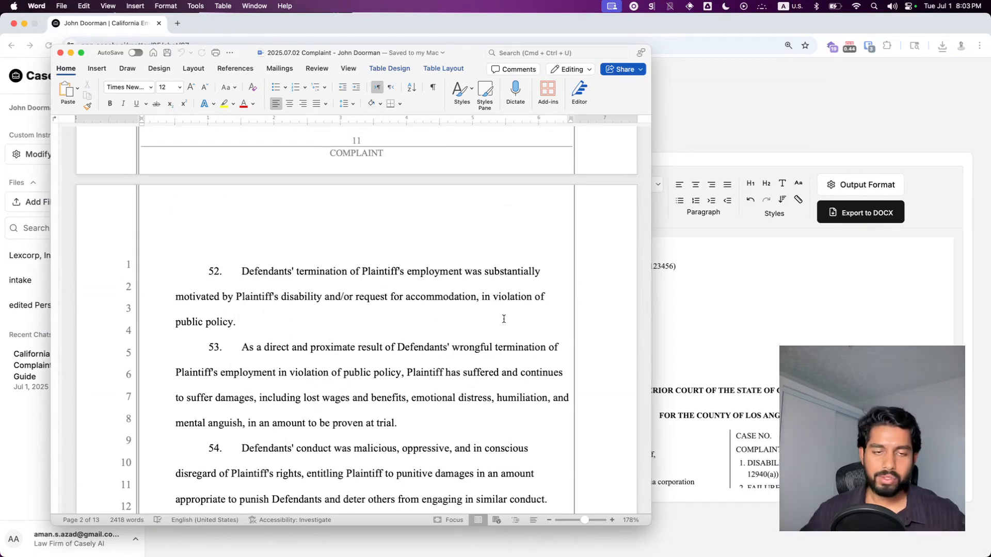
{"action": "scroll", "coordinate": [504, 316], "scroll_direction": "up", "scroll_amount": 10}
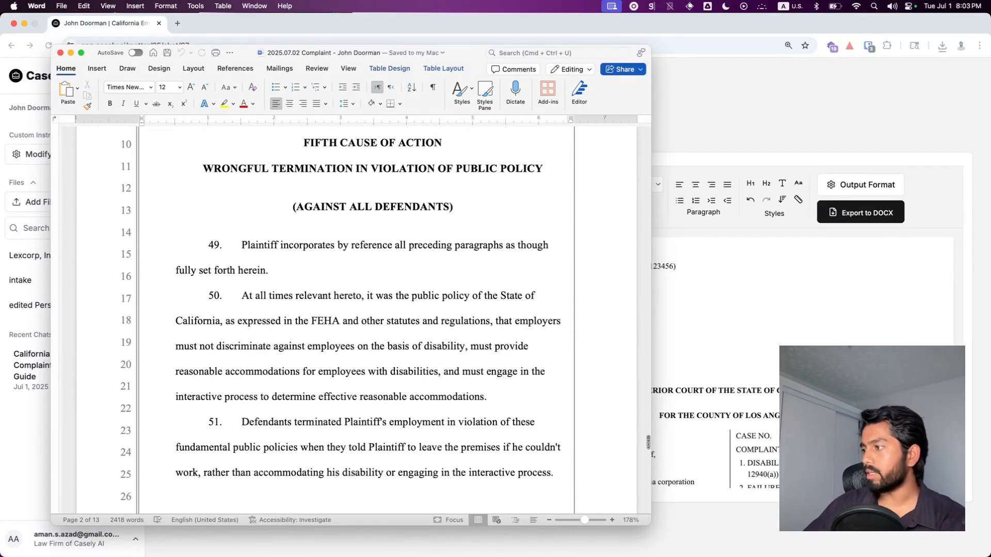
{"action": "left_click_drag", "start_coordinate": [648, 443], "coordinate": [648, 135]}
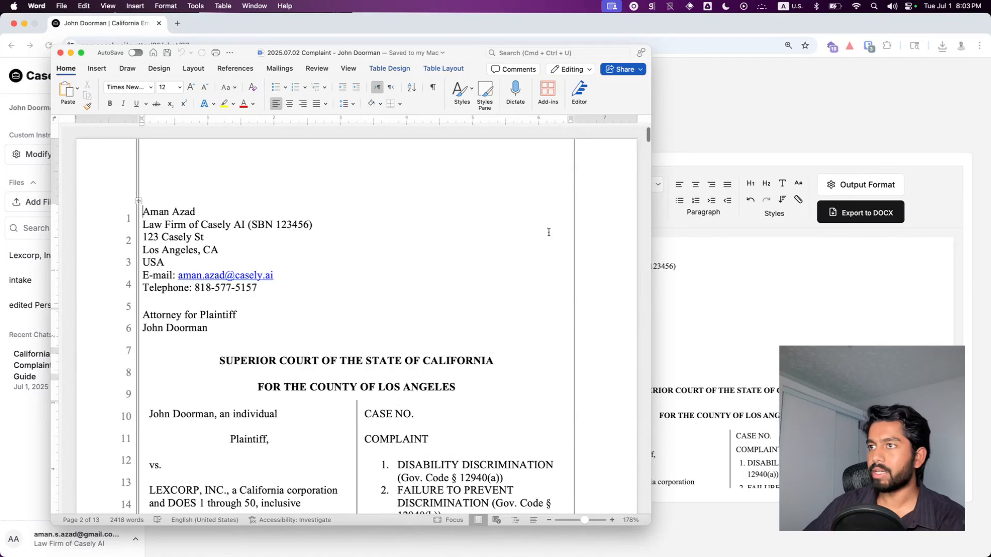
{"action": "left_click", "coordinate": [61, 54]}
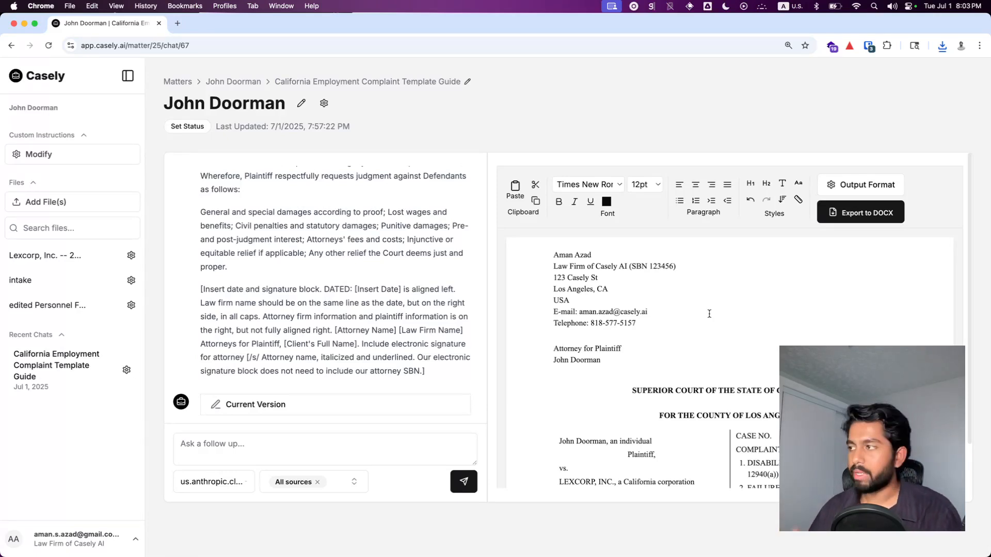
Step: Return to the matter page and generate a demand letter using the Demand Letter template with all sources
{"action": "scroll", "coordinate": [709, 313], "scroll_direction": "down", "scroll_amount": 10}
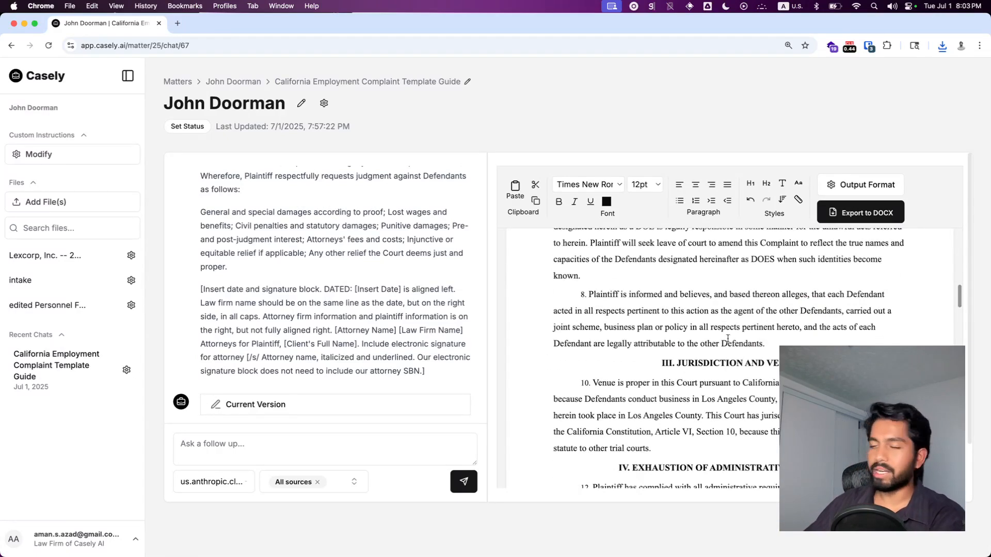
{"action": "scroll", "coordinate": [728, 339], "scroll_direction": "down", "scroll_amount": 5}
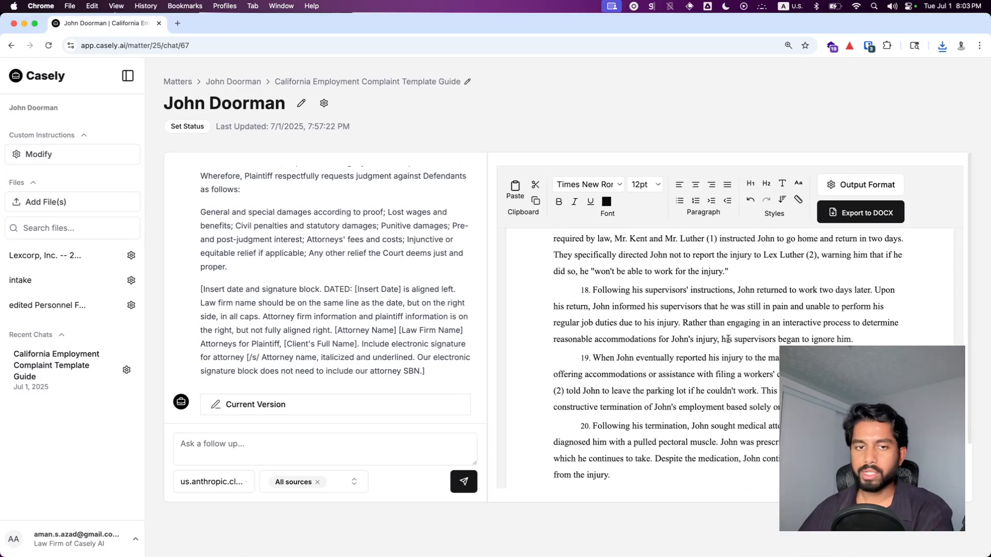
{"action": "scroll", "coordinate": [735, 333], "scroll_direction": "down", "scroll_amount": 6}
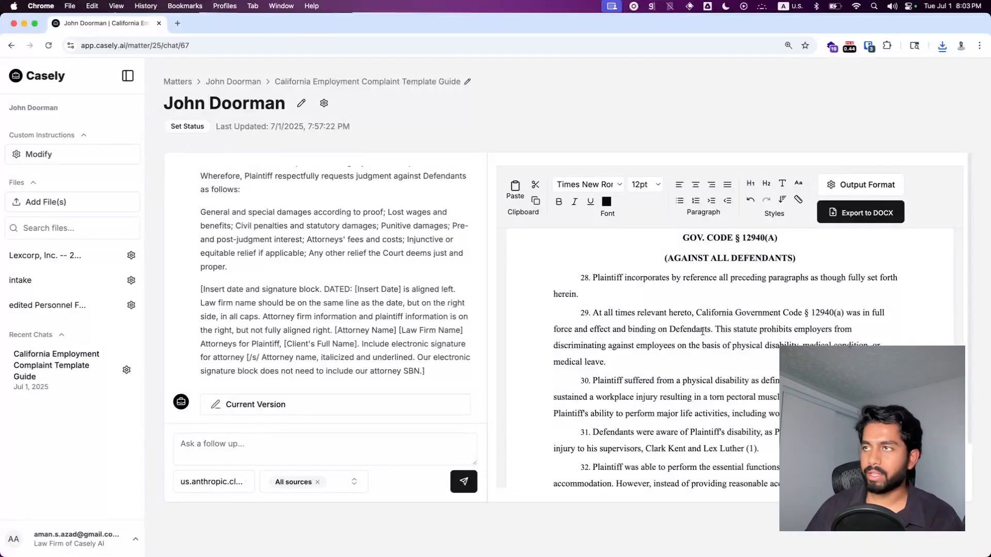
{"action": "left_click", "coordinate": [245, 82]}
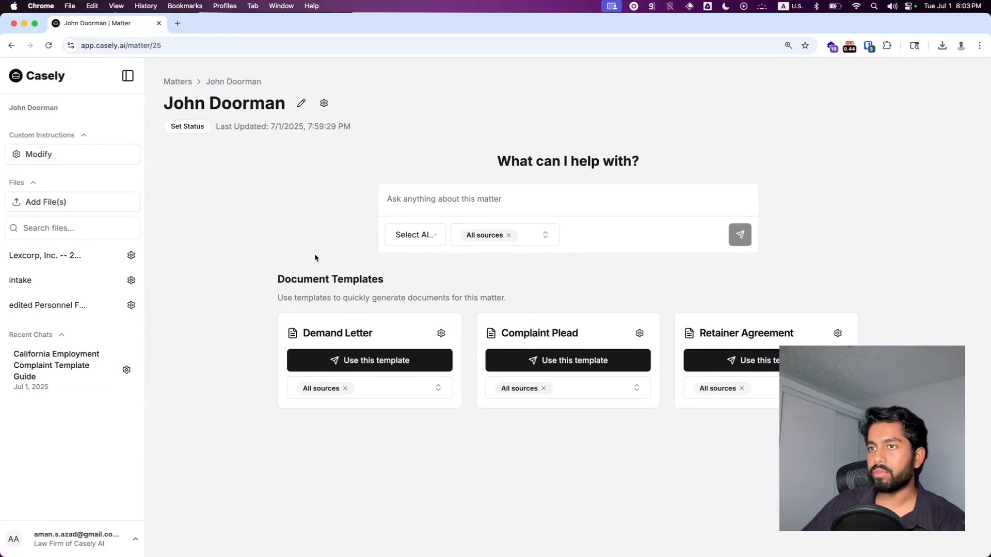
{"action": "left_click", "coordinate": [423, 398]}
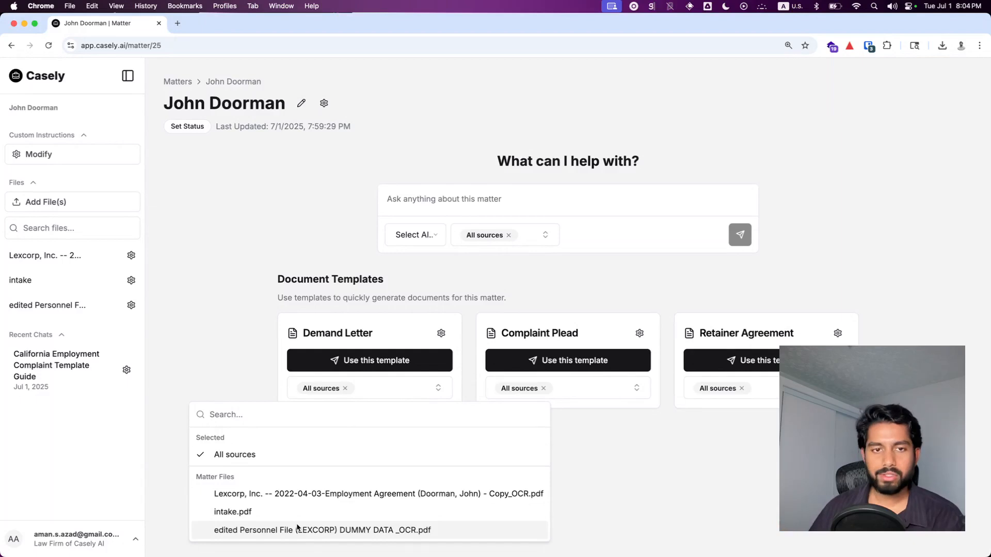
{"action": "left_click", "coordinate": [604, 456]}
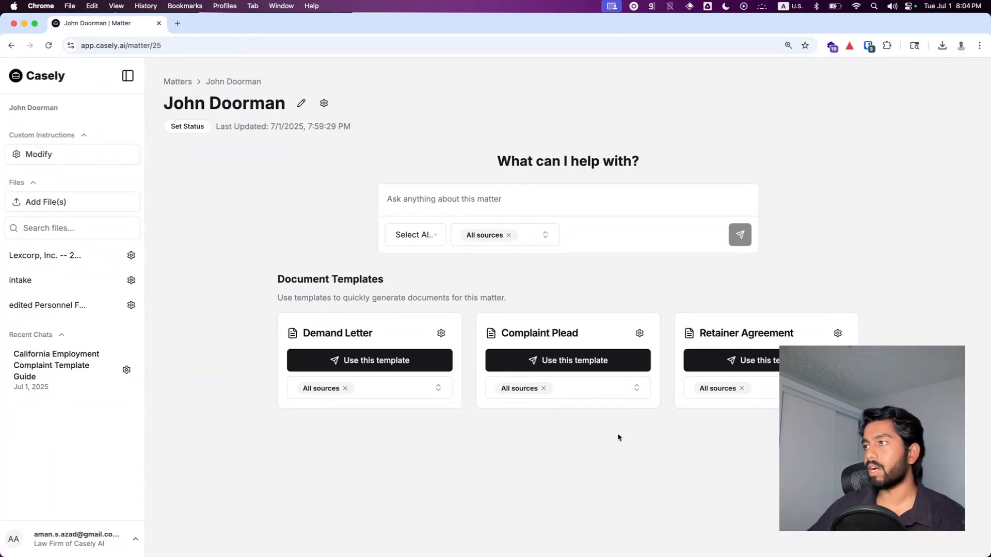
{"action": "left_click", "coordinate": [363, 360]}
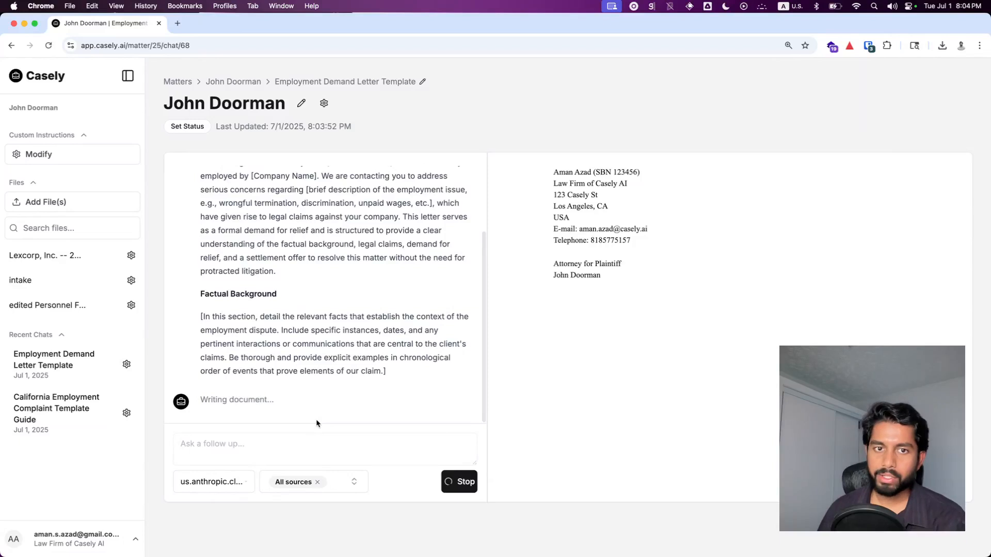
Step: Review the demand letter template instructions and the generated letter draft side by side
{"action": "scroll", "coordinate": [321, 400], "scroll_direction": "up", "scroll_amount": 3}
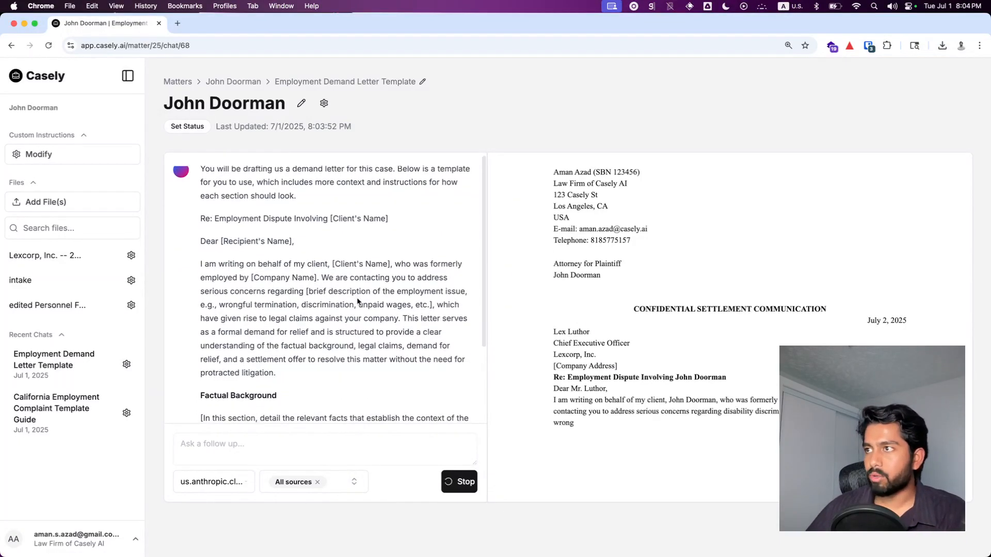
{"action": "scroll", "coordinate": [360, 297], "scroll_direction": "down", "scroll_amount": 1}
{"action": "scroll", "coordinate": [361, 294], "scroll_direction": "down", "scroll_amount": 1}
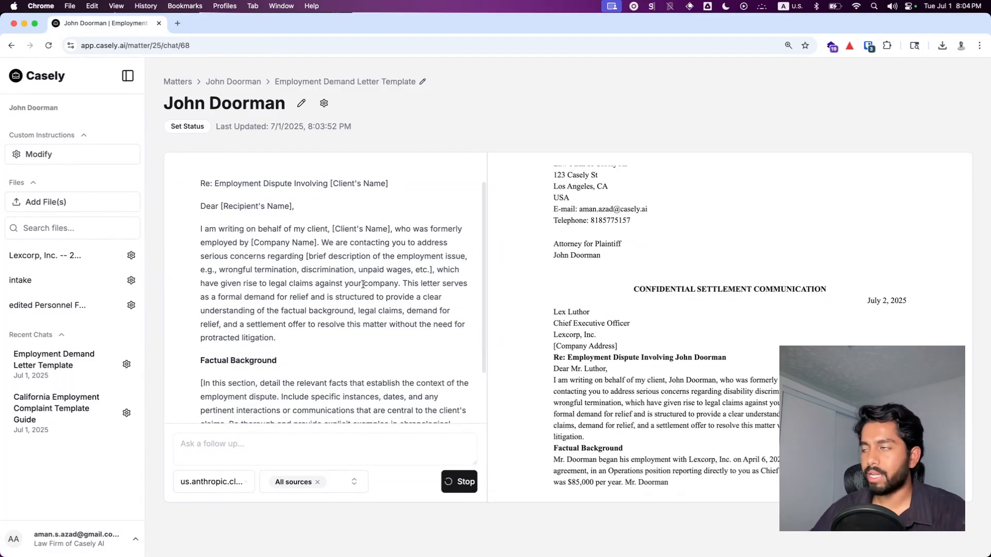
{"action": "scroll", "coordinate": [364, 290], "scroll_direction": "down", "scroll_amount": 3}
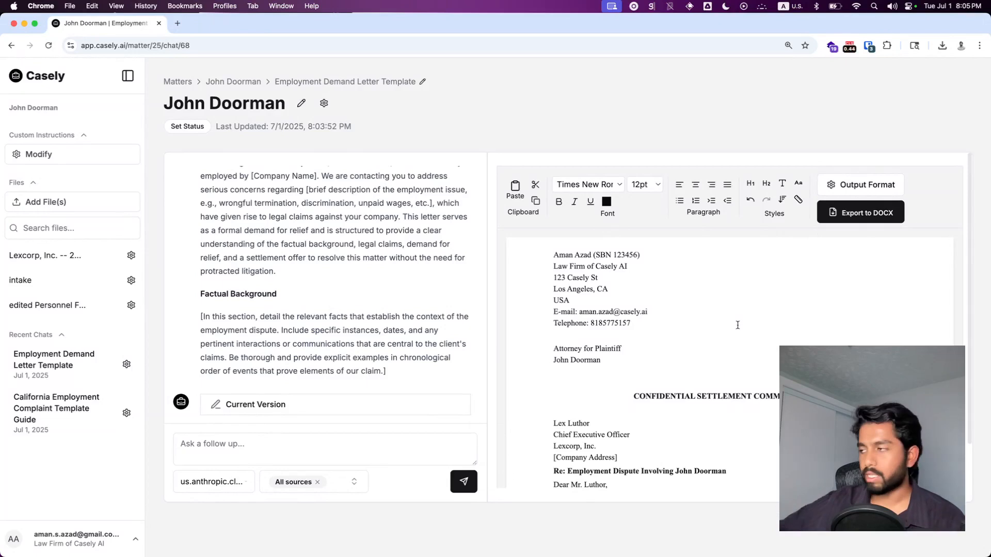
{"action": "scroll", "coordinate": [737, 325], "scroll_direction": "down", "scroll_amount": 10}
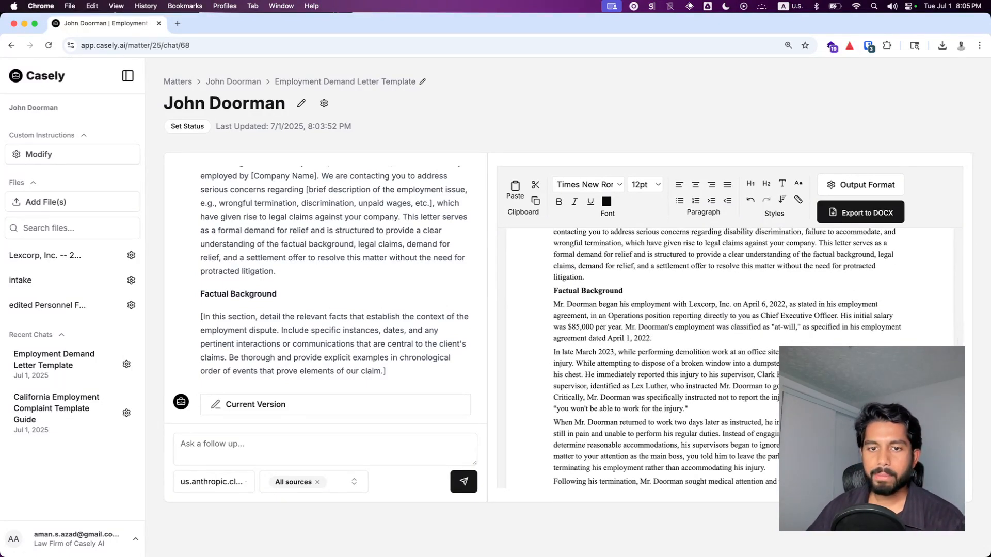
{"action": "scroll", "coordinate": [833, 330], "scroll_direction": "up", "scroll_amount": 10}
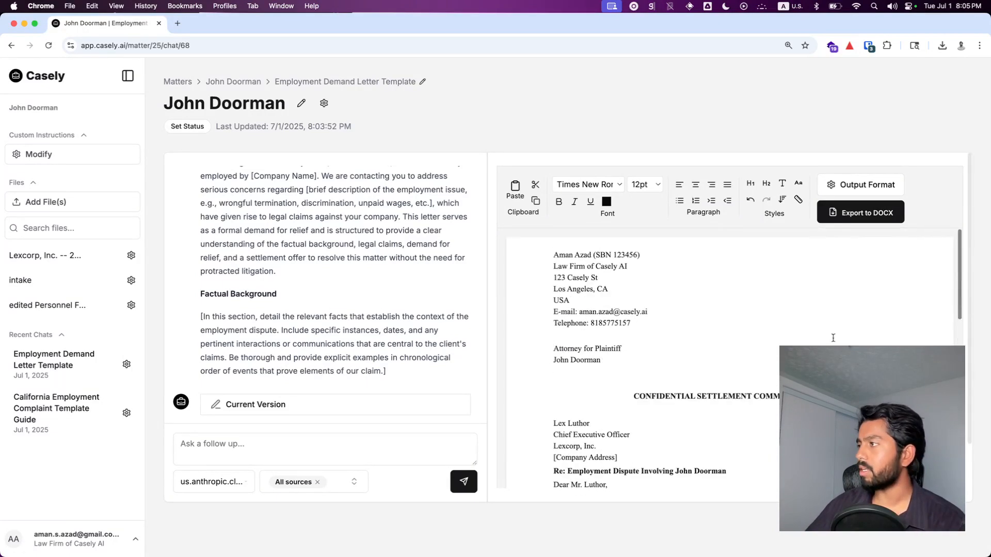
Step: Export the demand letter to DOCX and open the downloaded file to review it before closing
{"action": "left_click", "coordinate": [845, 217]}
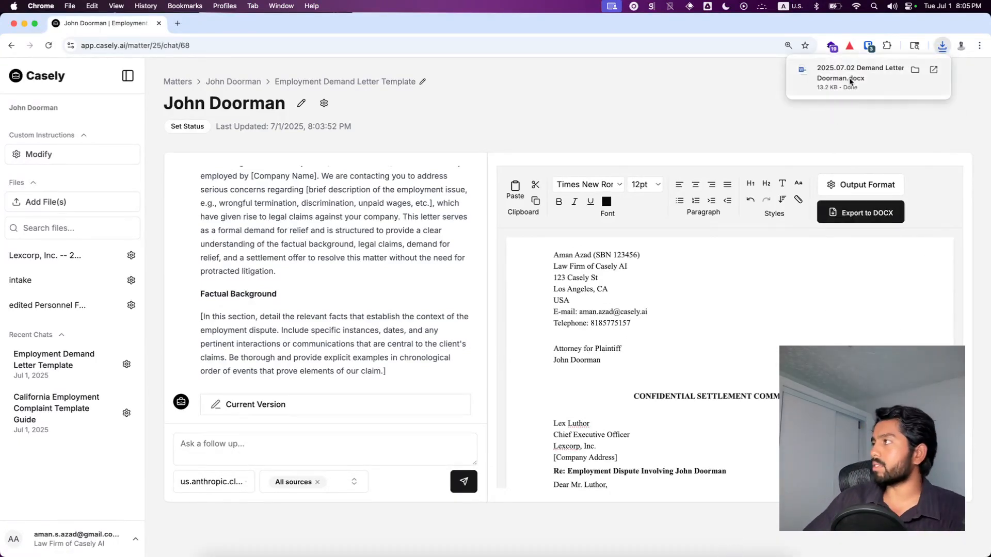
{"action": "left_click", "coordinate": [850, 82]}
{"action": "scroll", "coordinate": [431, 304], "scroll_direction": "down", "scroll_amount": 2}
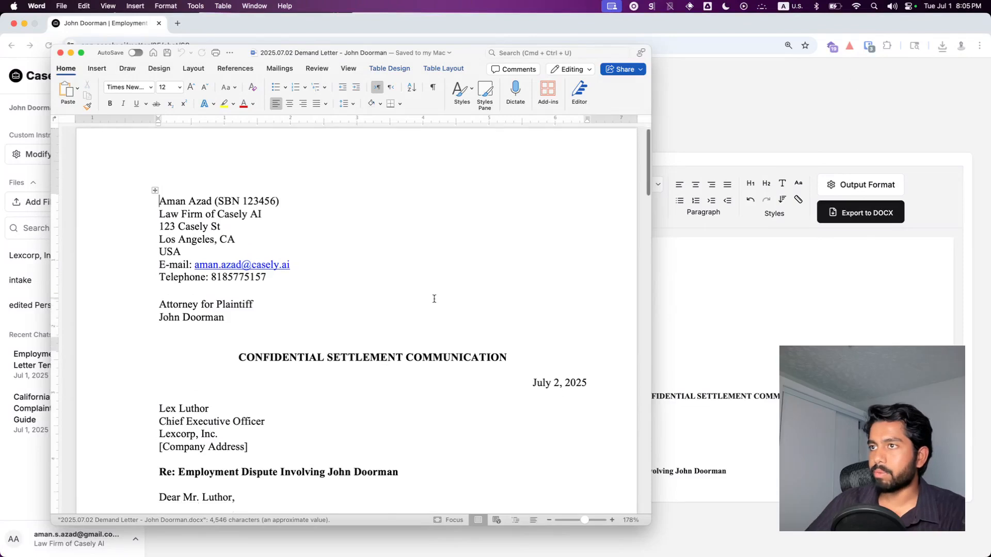
{"action": "scroll", "coordinate": [438, 302], "scroll_direction": "down", "scroll_amount": 10}
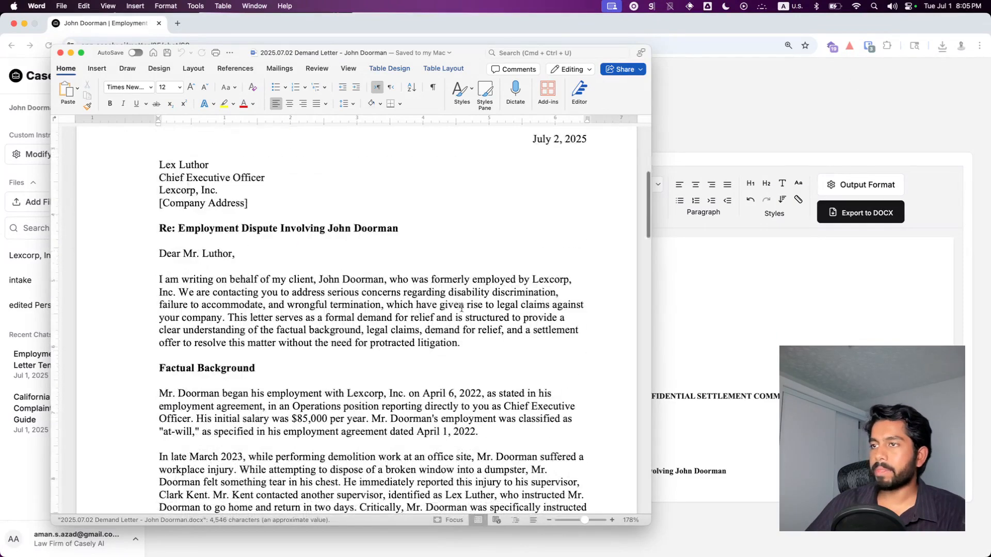
{"action": "scroll", "coordinate": [468, 305], "scroll_direction": "down", "scroll_amount": 5}
{"action": "scroll", "coordinate": [469, 298], "scroll_direction": "up", "scroll_amount": 10}
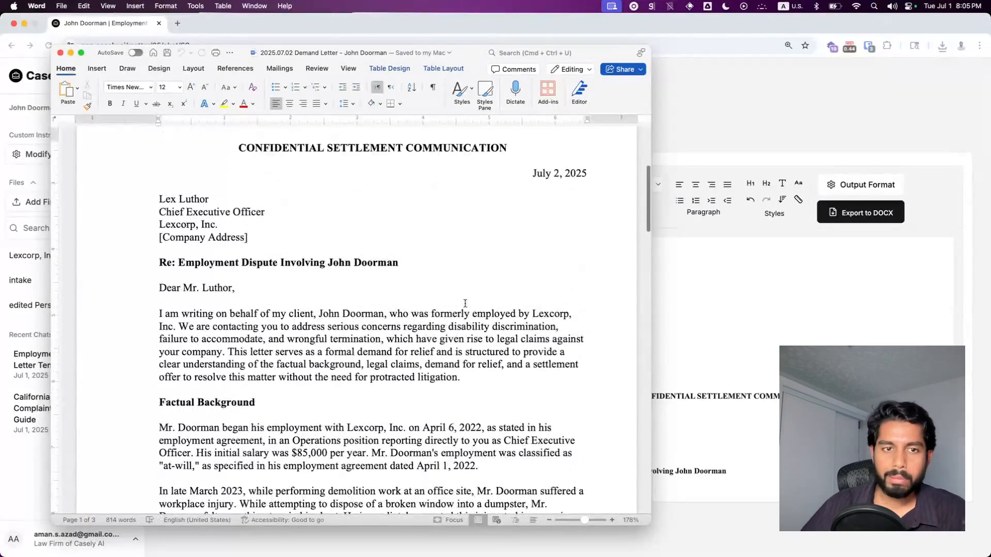
{"action": "left_click", "coordinate": [60, 54]}
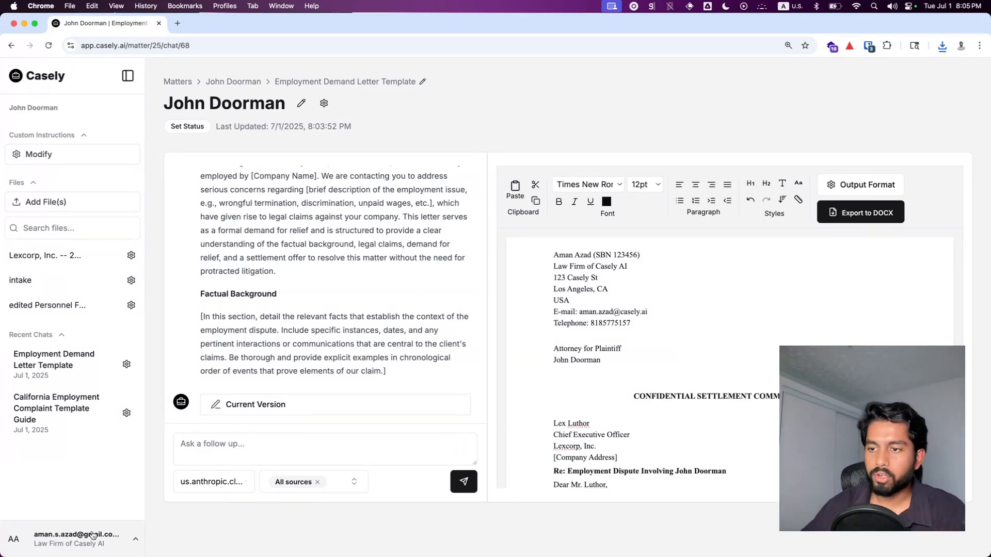
Step: Open the account Settings page and scroll to the Custom Formatting section
{"action": "left_click", "coordinate": [92, 535]}
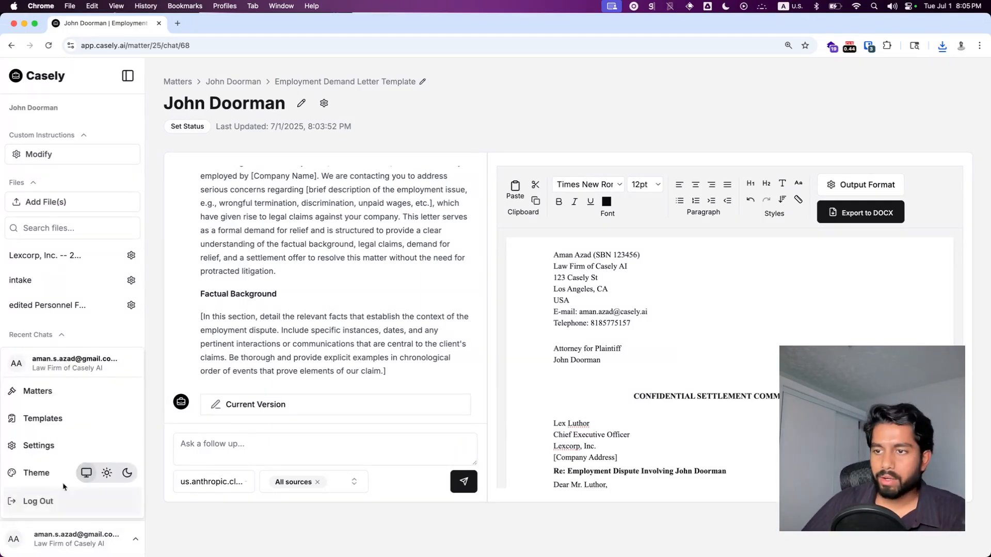
{"action": "left_click", "coordinate": [47, 444]}
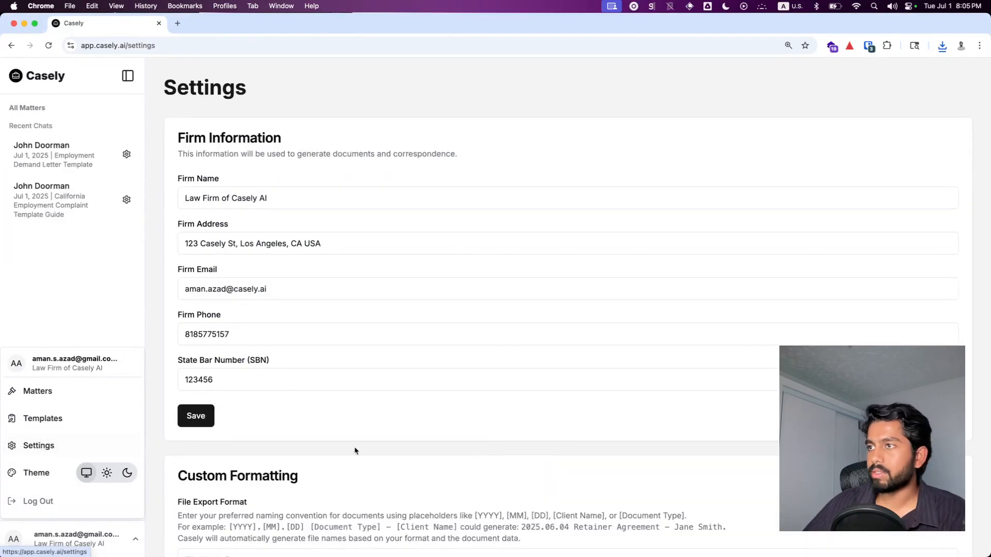
{"action": "scroll", "coordinate": [457, 433], "scroll_direction": "down", "scroll_amount": 4}
{"action": "scroll", "coordinate": [455, 424], "scroll_direction": "down", "scroll_amount": 2}
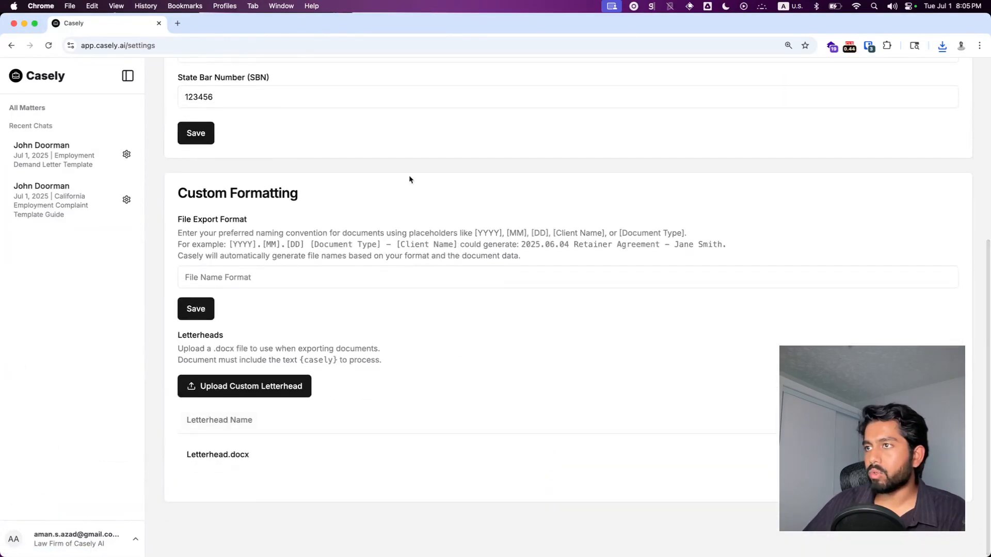
Step: Try the file name format [YYYY].[MM].[DD] [Description of document type] - [Matter Name], then clear the field again
{"action": "left_click", "coordinate": [246, 283]}
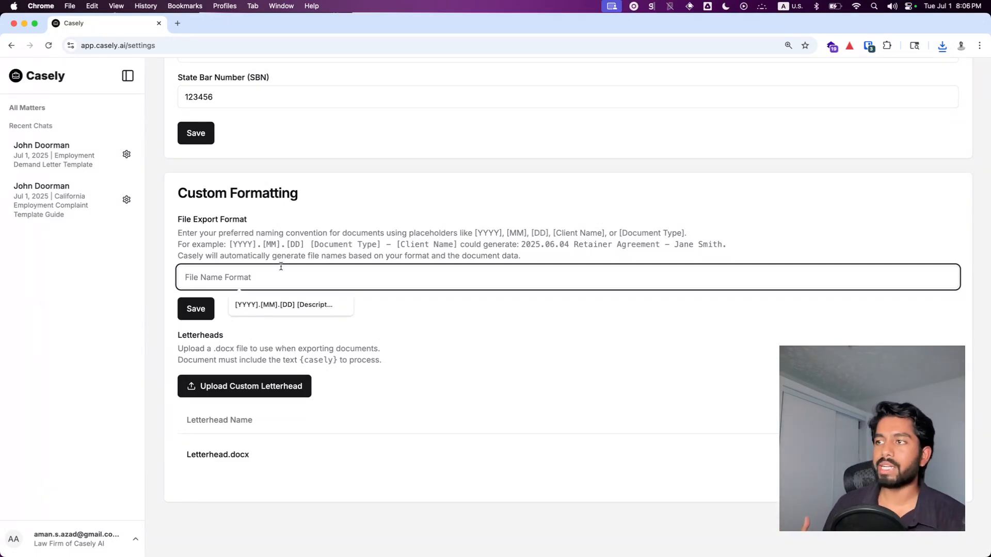
{"action": "left_click", "coordinate": [287, 304]}
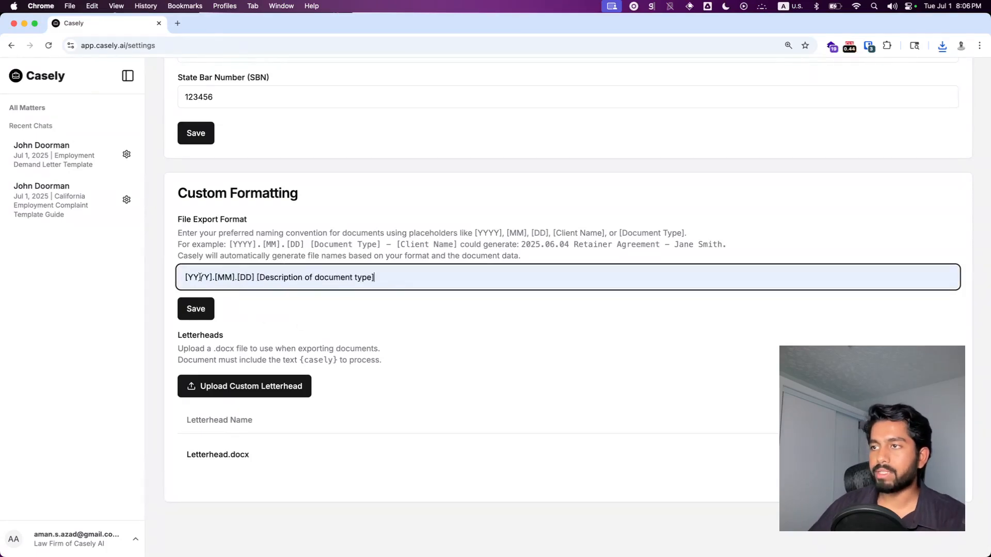
{"action": "left_click_drag", "start_coordinate": [271, 279], "coordinate": [380, 277]}
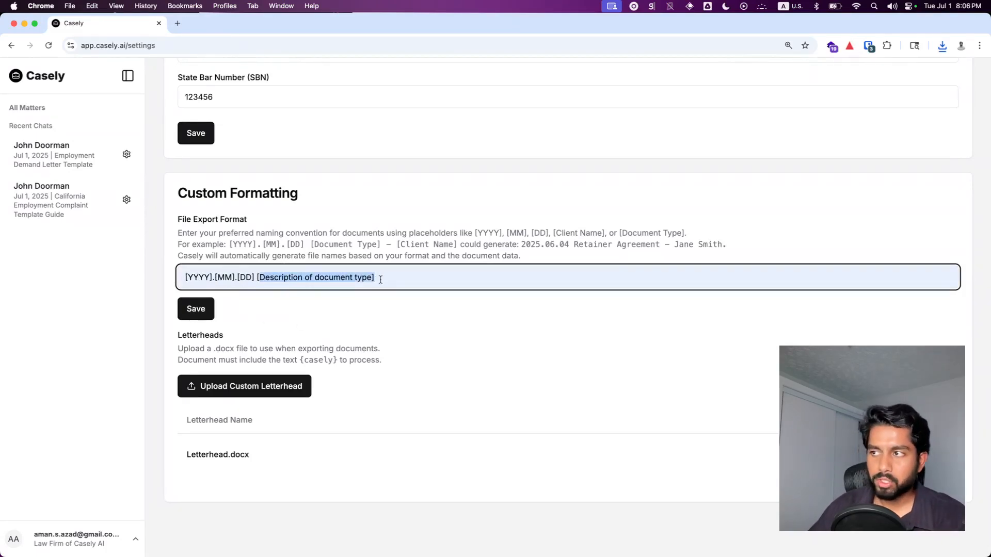
{"action": "left_click", "coordinate": [382, 277]}
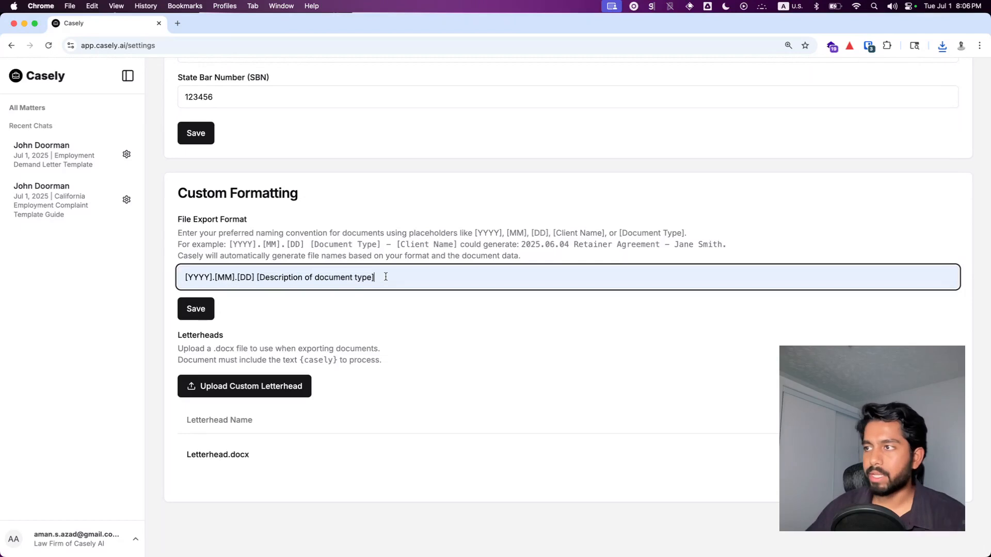
{"action": "type", "text": "- ["}
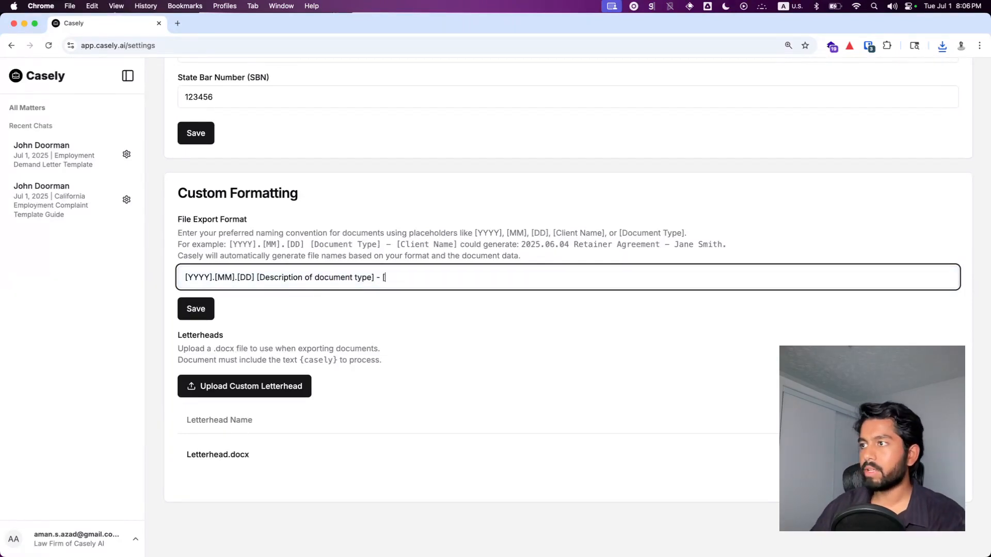
{"action": "type", "text": "Matter Name]"}
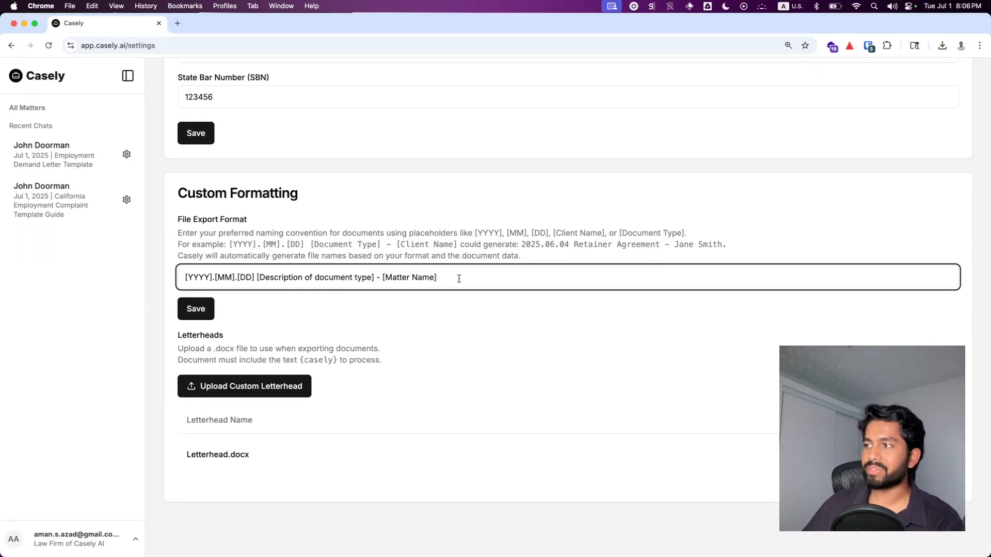
{"action": "key", "text": "super+a"}
{"action": "key", "text": "BackSpace"}
{"action": "left_click", "coordinate": [413, 325]}
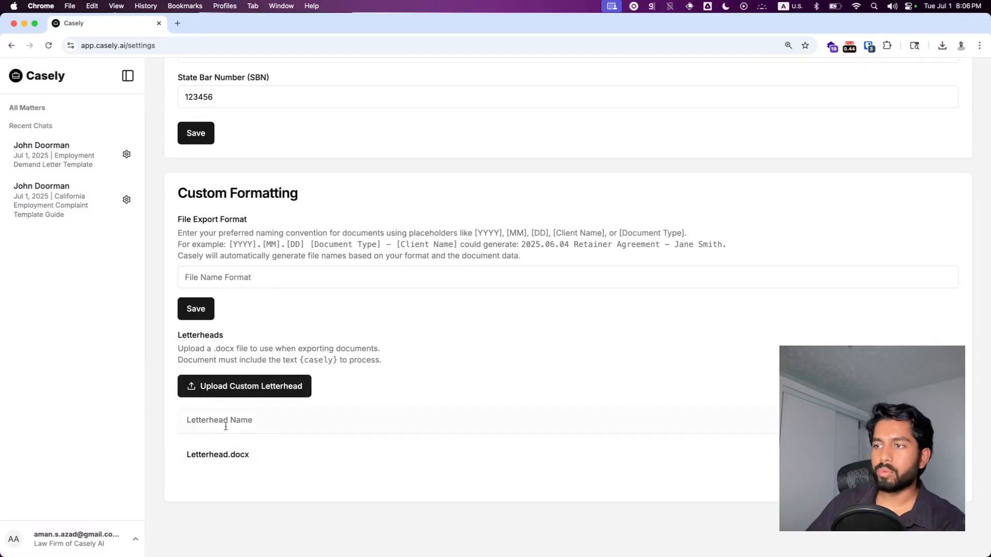
Step: Preview the uploaded Letterhead.docx letterhead file and close the preview
{"action": "left_click", "coordinate": [239, 456]}
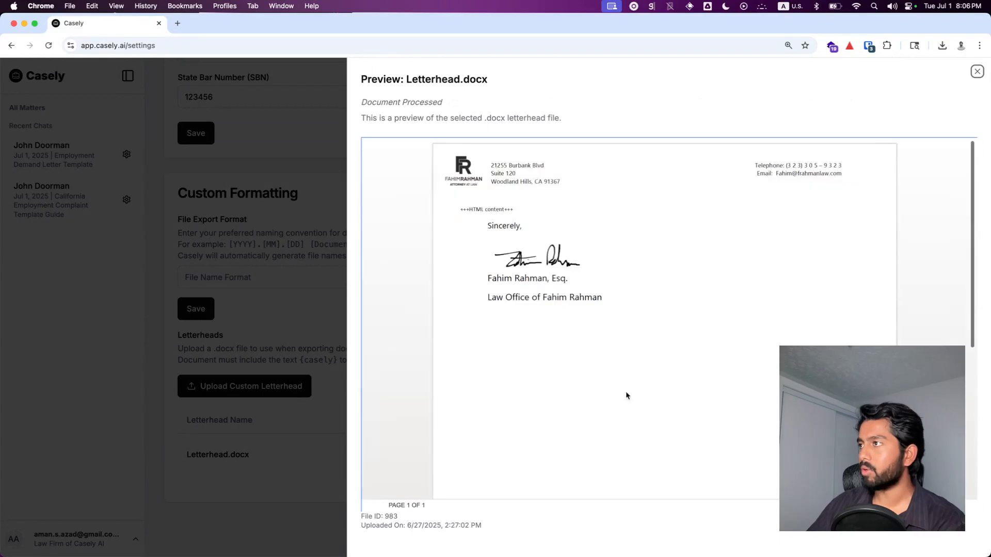
{"action": "scroll", "coordinate": [518, 275], "scroll_direction": "down", "scroll_amount": 2}
{"action": "scroll", "coordinate": [518, 274], "scroll_direction": "down", "scroll_amount": 5}
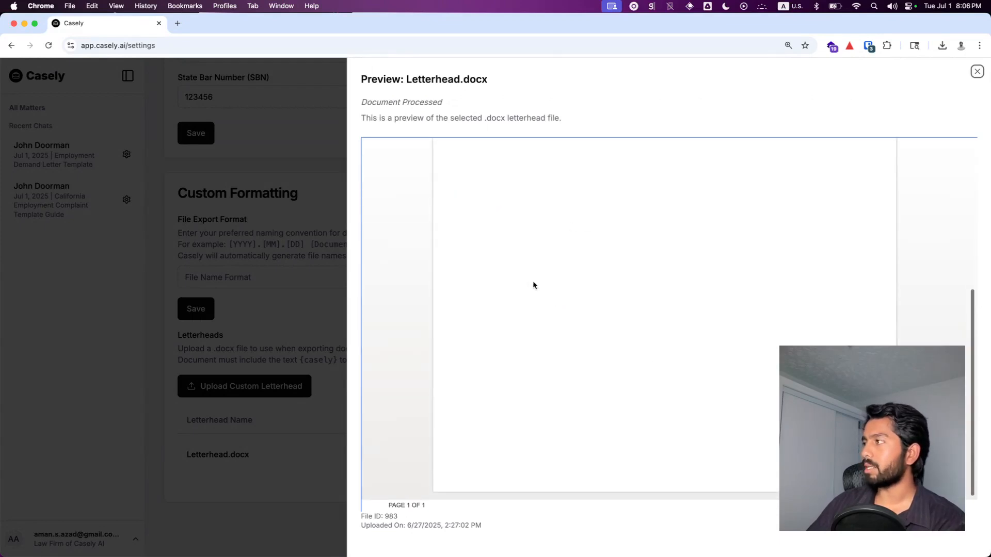
{"action": "scroll", "coordinate": [595, 337], "scroll_direction": "up", "scroll_amount": 7}
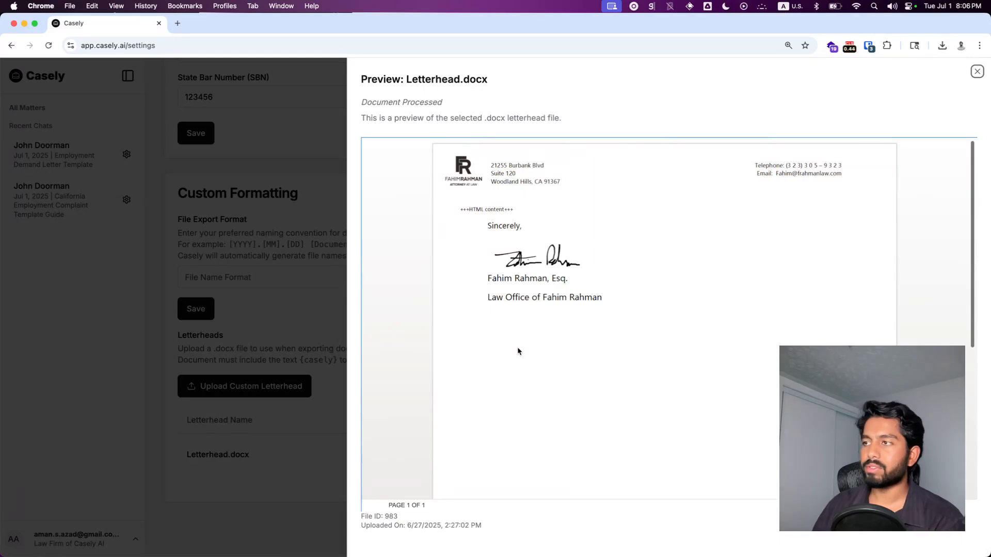
{"action": "left_click", "coordinate": [324, 323]}
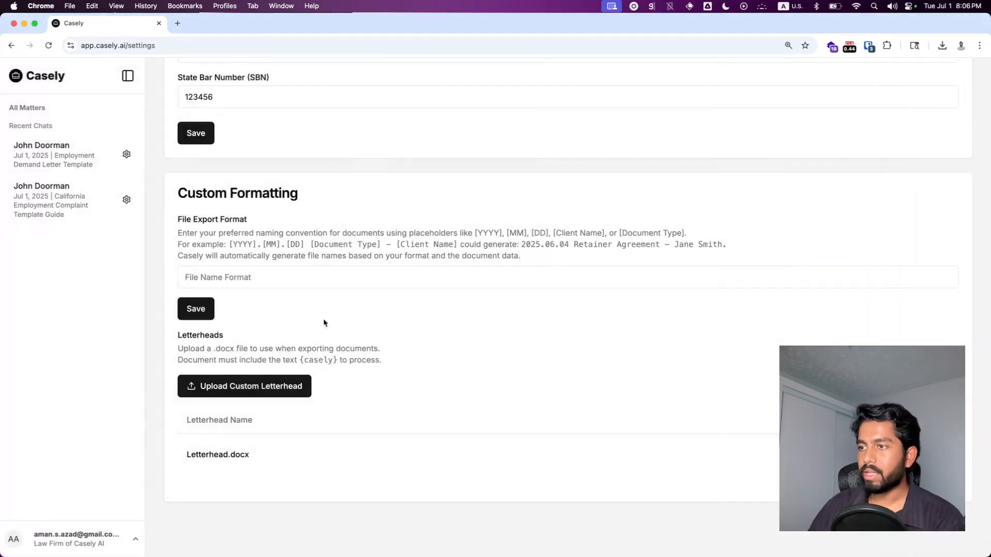
Step: Open and cancel the custom letterhead upload dialog, then reopen and close the Letterhead.docx preview
{"action": "left_click", "coordinate": [254, 397]}
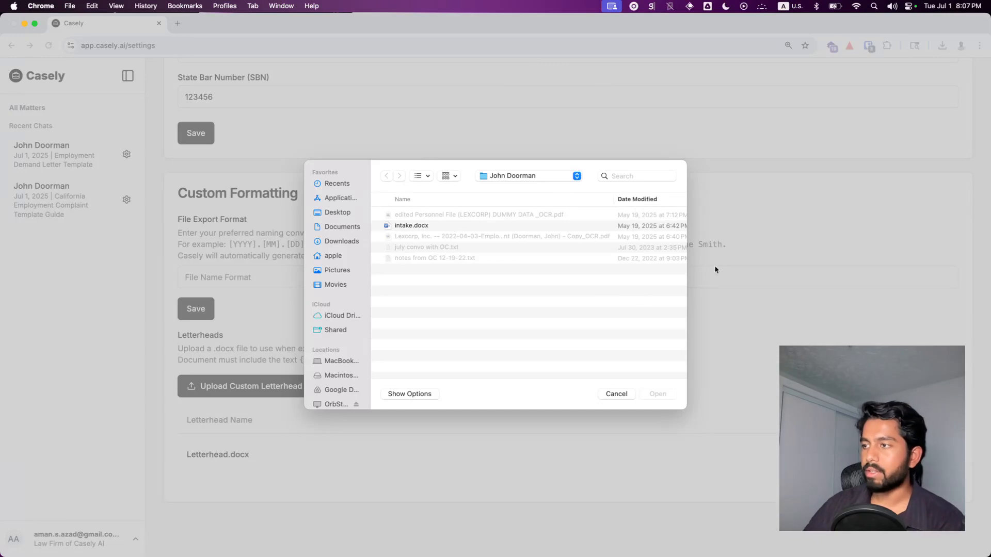
{"action": "left_click", "coordinate": [616, 394]}
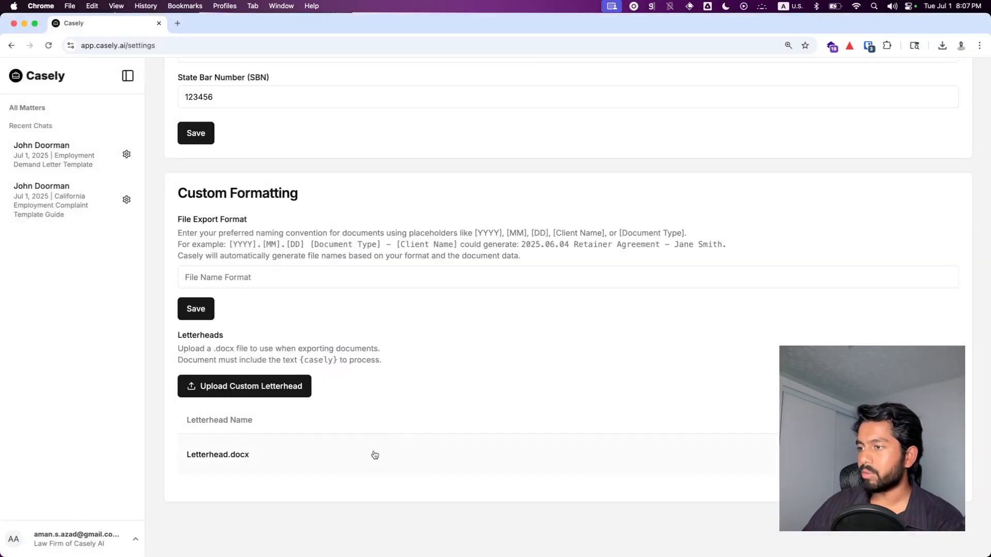
{"action": "left_click", "coordinate": [374, 454]}
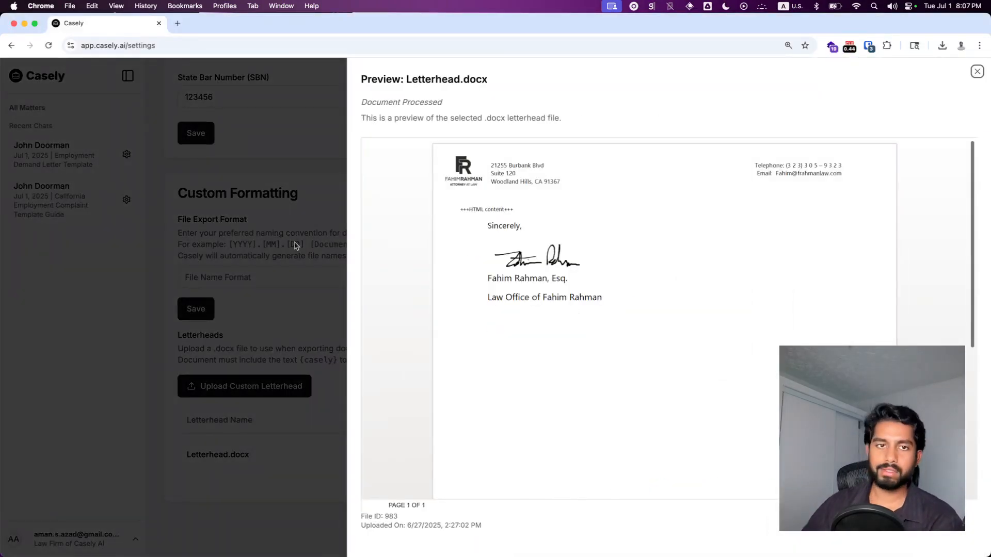
{"action": "left_click", "coordinate": [220, 205]}
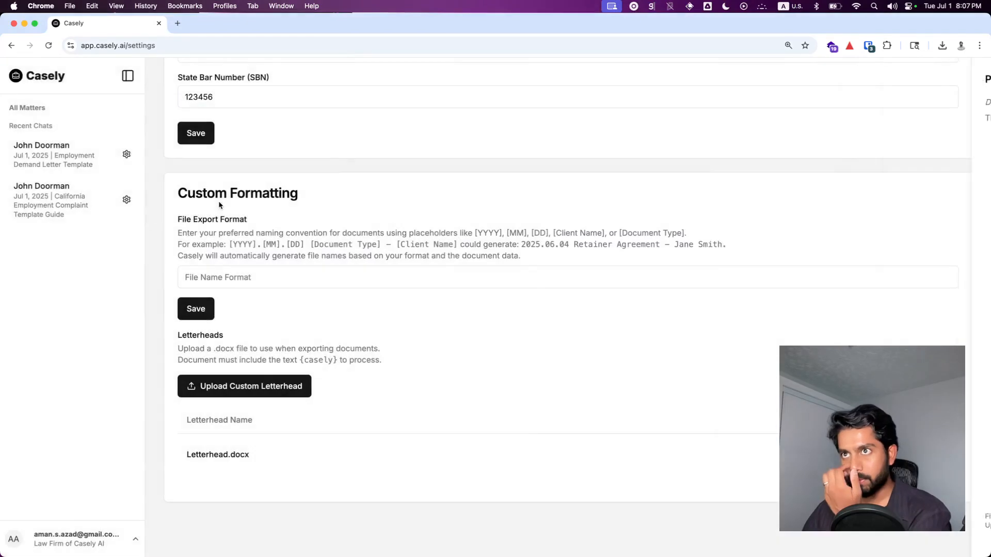
Step: Open the demand letter chat and set its output format to Custom Letterhead using Letterhead.docx
{"action": "left_click", "coordinate": [66, 166]}
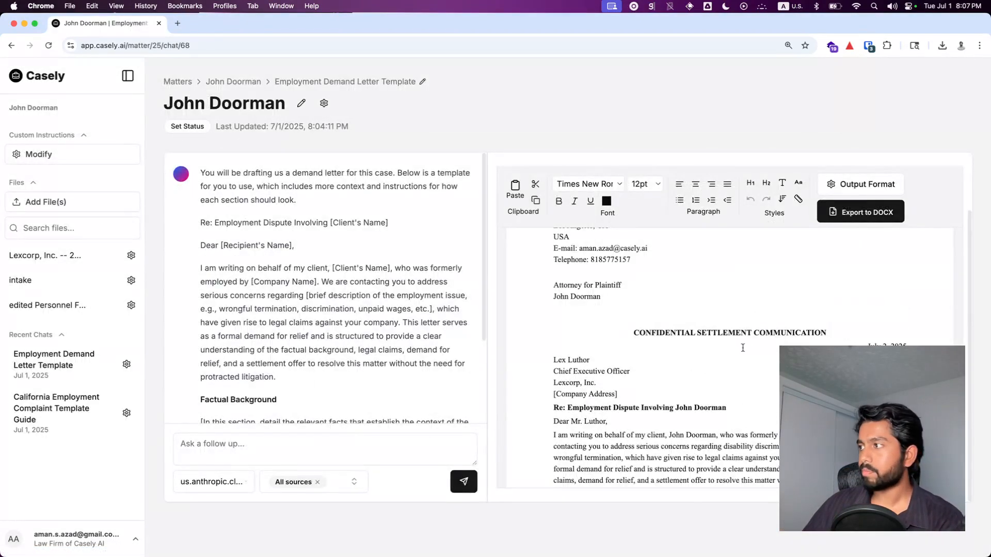
{"action": "left_click", "coordinate": [859, 184]}
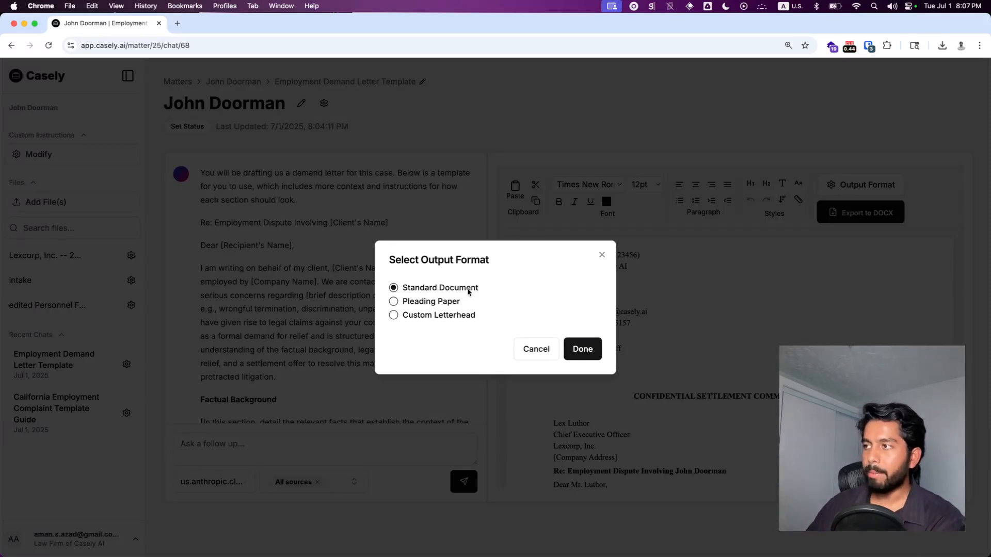
{"action": "left_click", "coordinate": [431, 302]}
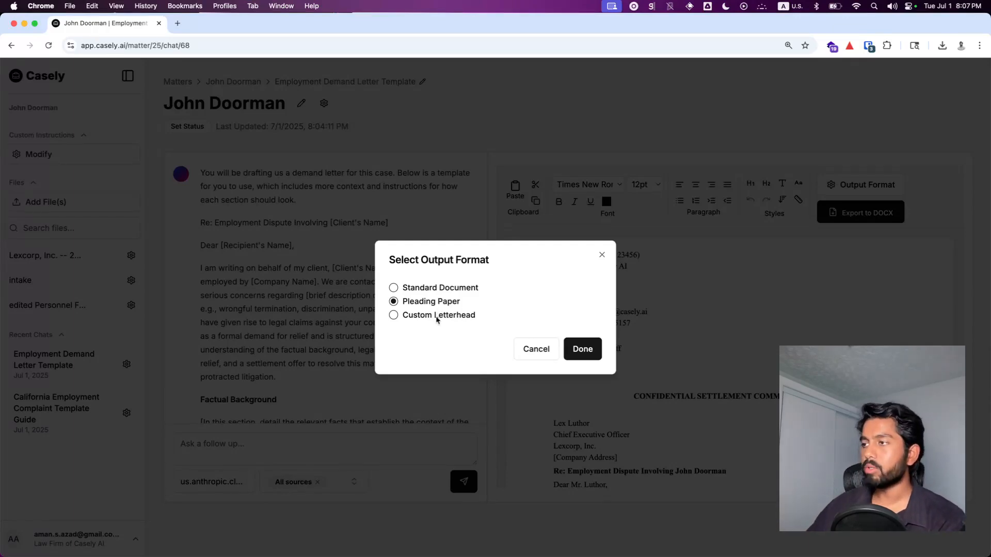
{"action": "left_click", "coordinate": [436, 318]}
{"action": "left_click", "coordinate": [441, 334]}
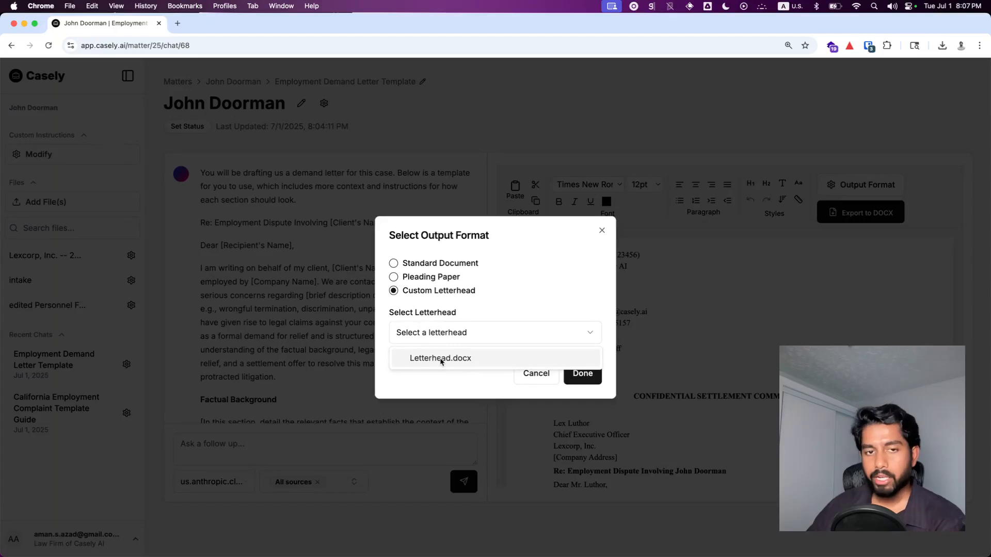
{"action": "left_click", "coordinate": [441, 359]}
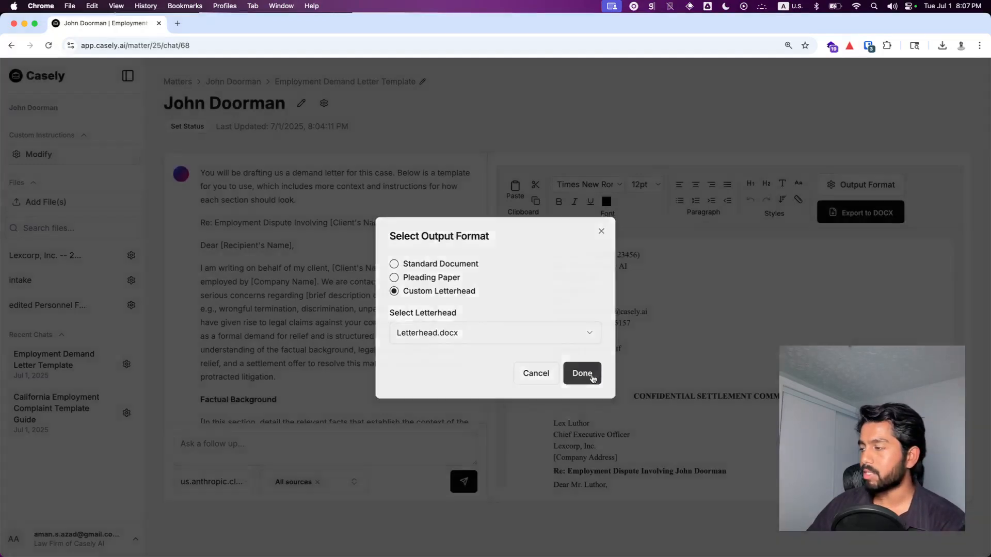
{"action": "left_click", "coordinate": [582, 373]}
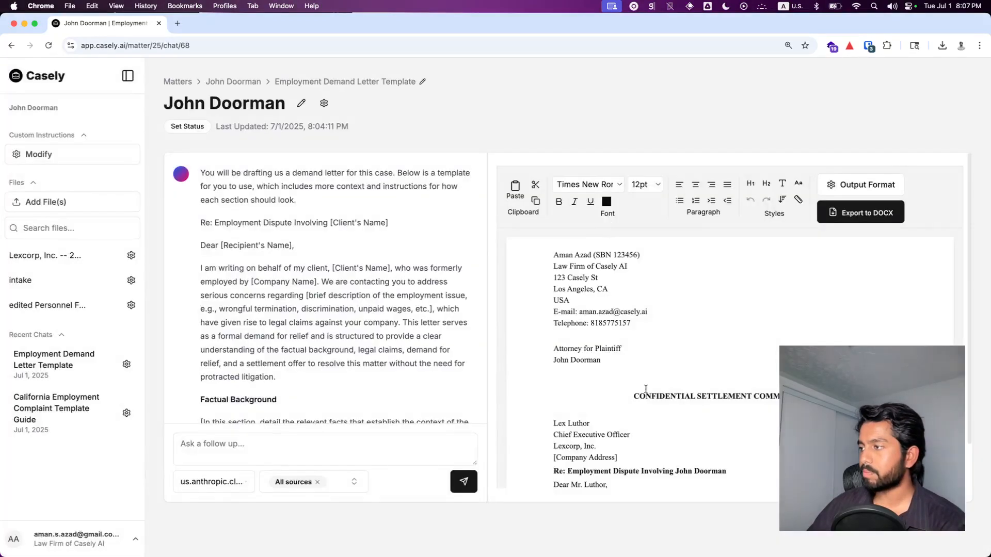
Step: Export the letterhead version of the demand letter to DOCX, open it in Word, review it, and close it
{"action": "left_click", "coordinate": [870, 213]}
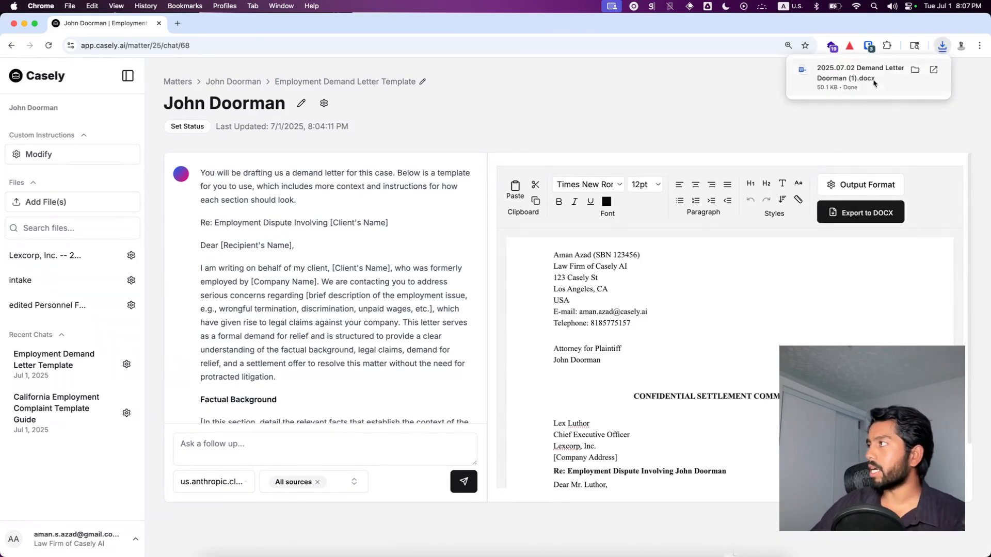
{"action": "left_click", "coordinate": [872, 81]}
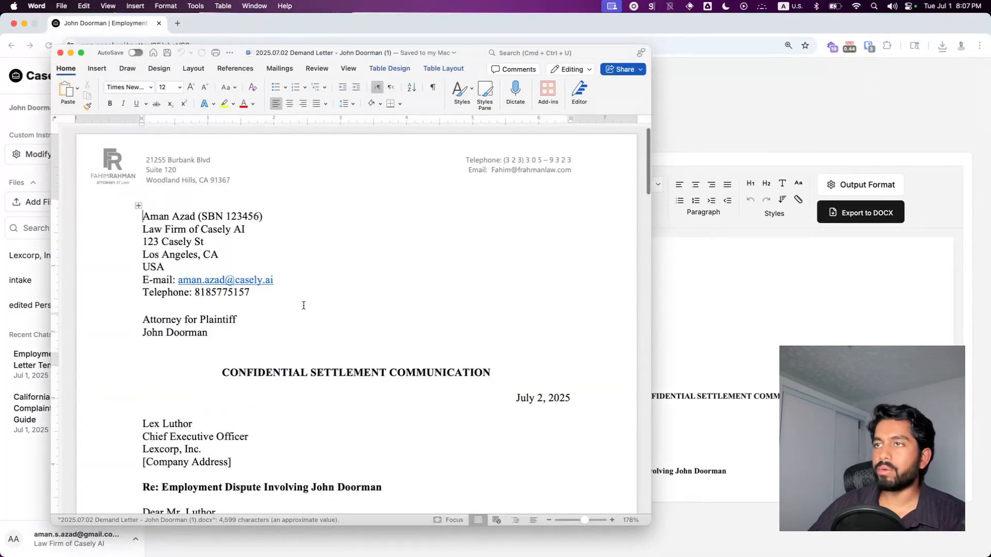
{"action": "scroll", "coordinate": [305, 307], "scroll_direction": "down", "scroll_amount": 3}
{"action": "scroll", "coordinate": [313, 308], "scroll_direction": "up", "scroll_amount": 3}
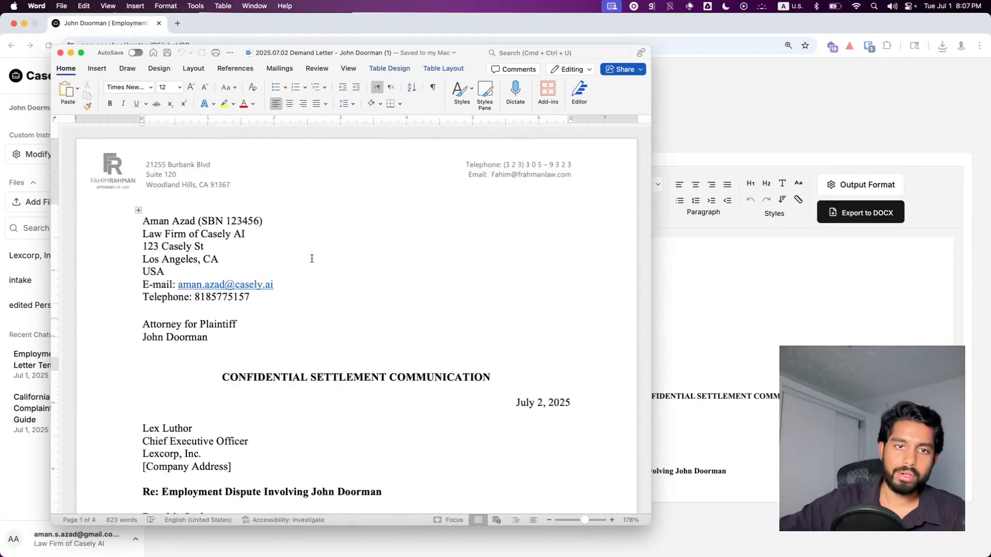
{"action": "scroll", "coordinate": [335, 254], "scroll_direction": "down", "scroll_amount": 3}
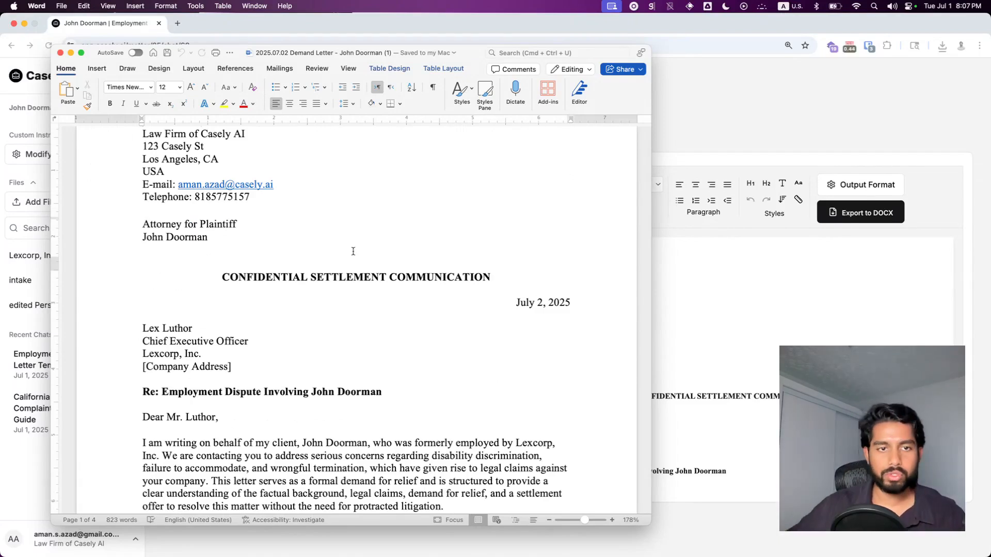
{"action": "scroll", "coordinate": [380, 320], "scroll_direction": "up", "scroll_amount": 2}
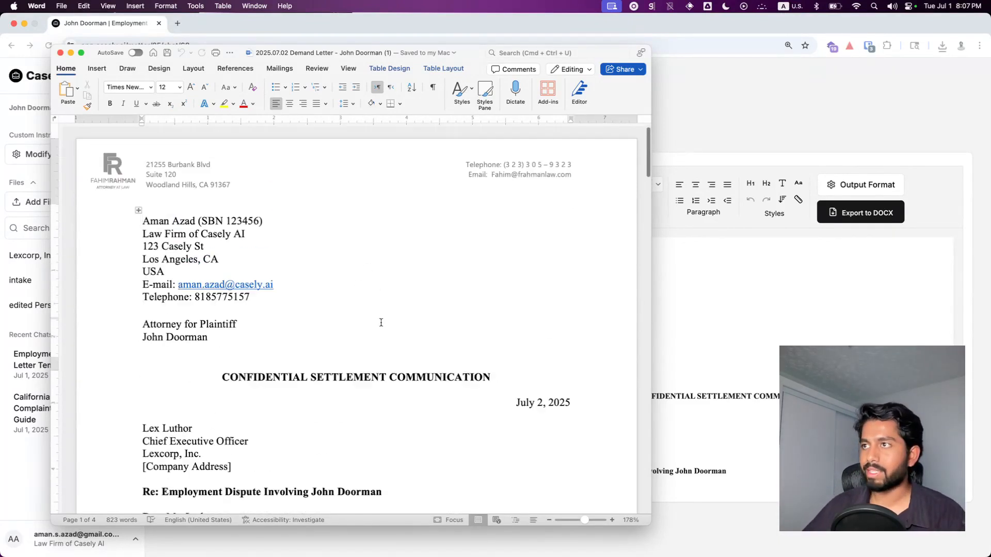
{"action": "scroll", "coordinate": [379, 317], "scroll_direction": "down", "scroll_amount": 15}
{"action": "scroll", "coordinate": [380, 317], "scroll_direction": "down", "scroll_amount": 15}
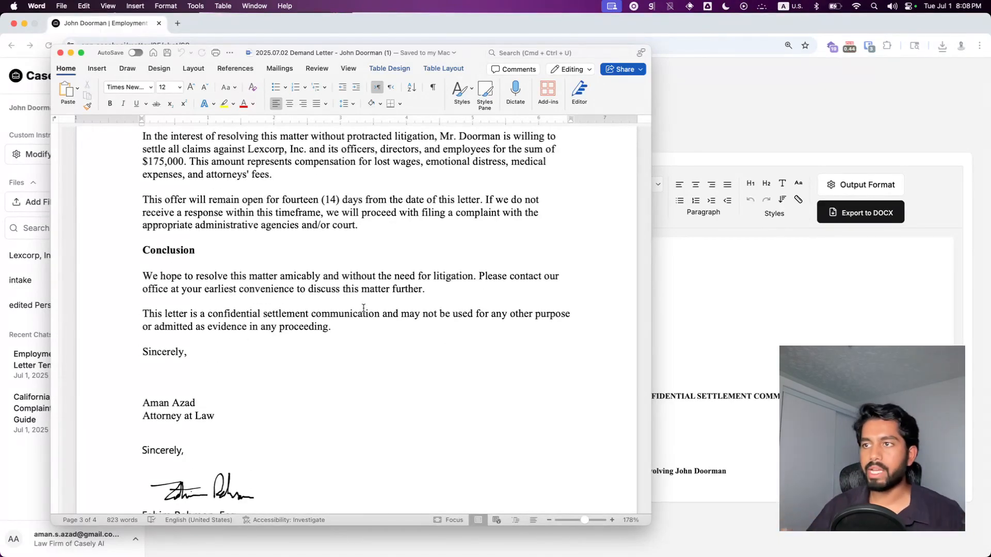
{"action": "scroll", "coordinate": [363, 308], "scroll_direction": "up", "scroll_amount": 10}
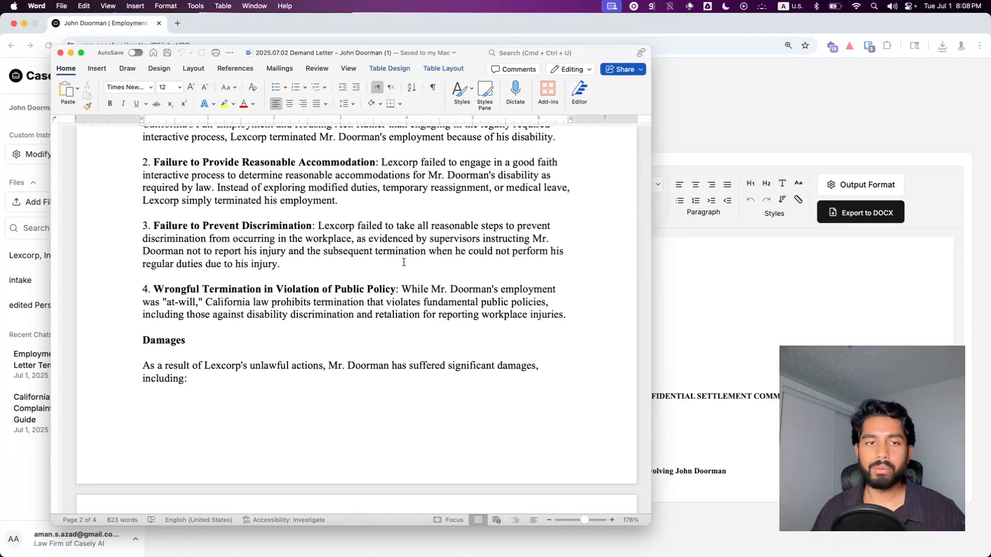
{"action": "scroll", "coordinate": [403, 262], "scroll_direction": "up", "scroll_amount": 10}
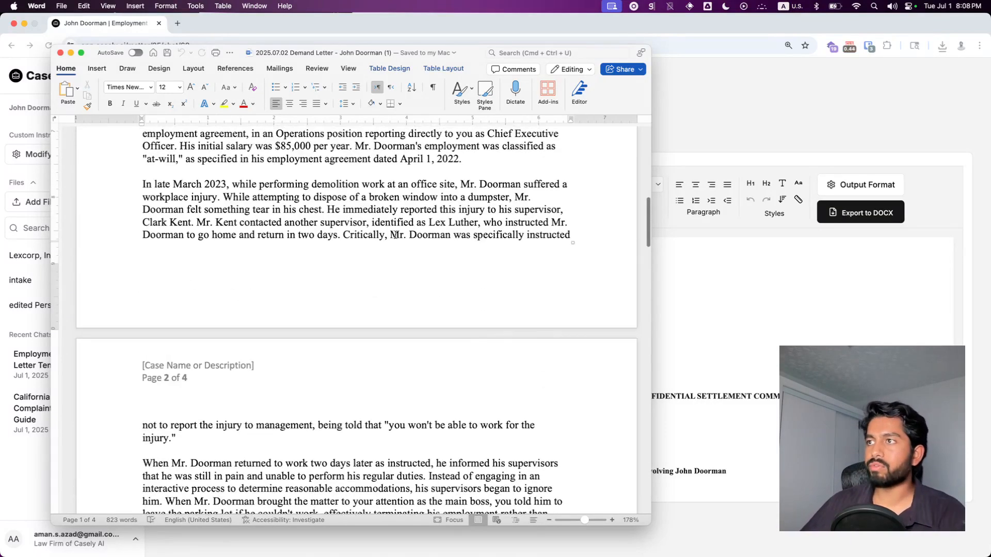
{"action": "scroll", "coordinate": [395, 238], "scroll_direction": "up", "scroll_amount": 10}
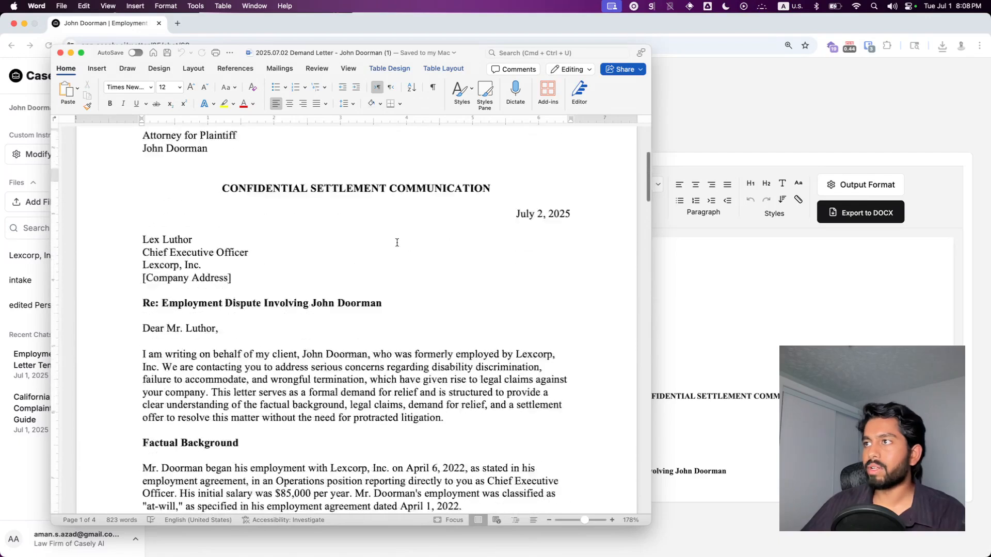
{"action": "left_click", "coordinate": [61, 53]}
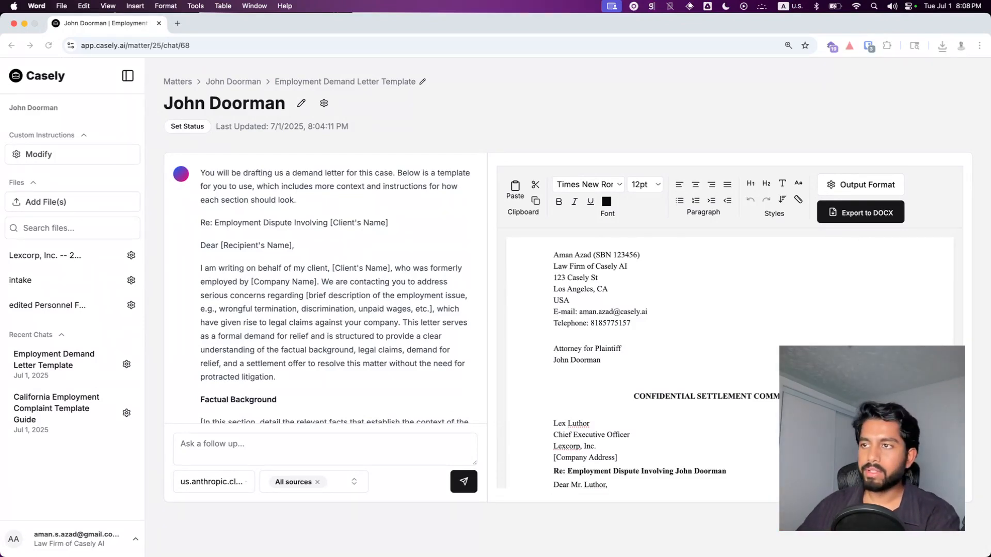
Step: Go to the Templates page from the account menu
{"action": "left_click", "coordinate": [155, 466]}
{"action": "left_click", "coordinate": [100, 533]}
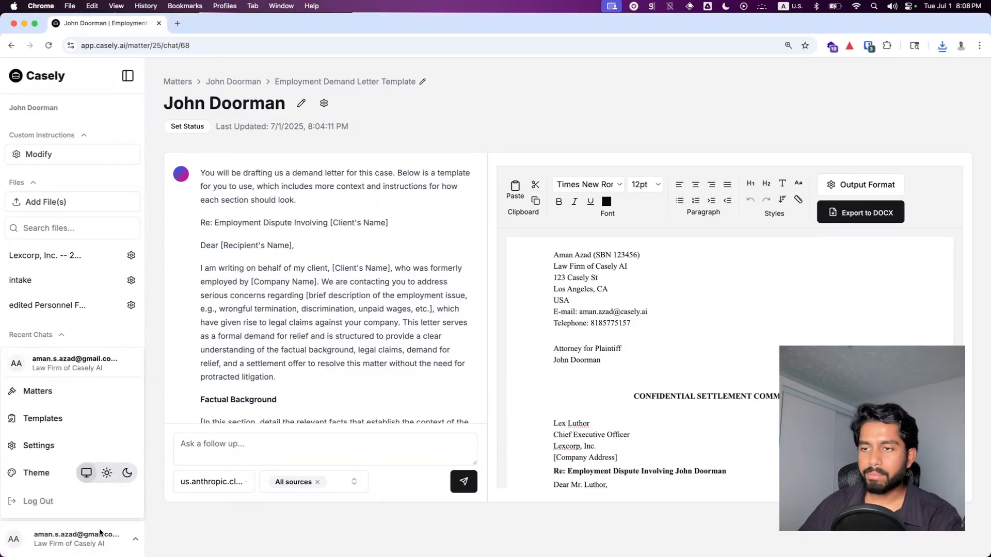
{"action": "left_click", "coordinate": [47, 421]}
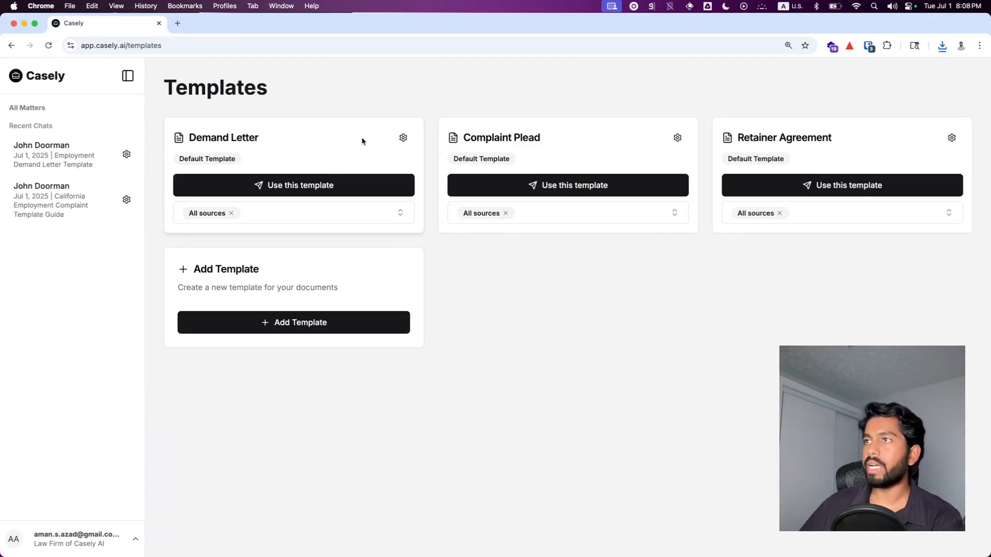
Step: Review the settings of the Demand Letter and Complaint Plead default templates
{"action": "left_click", "coordinate": [401, 140]}
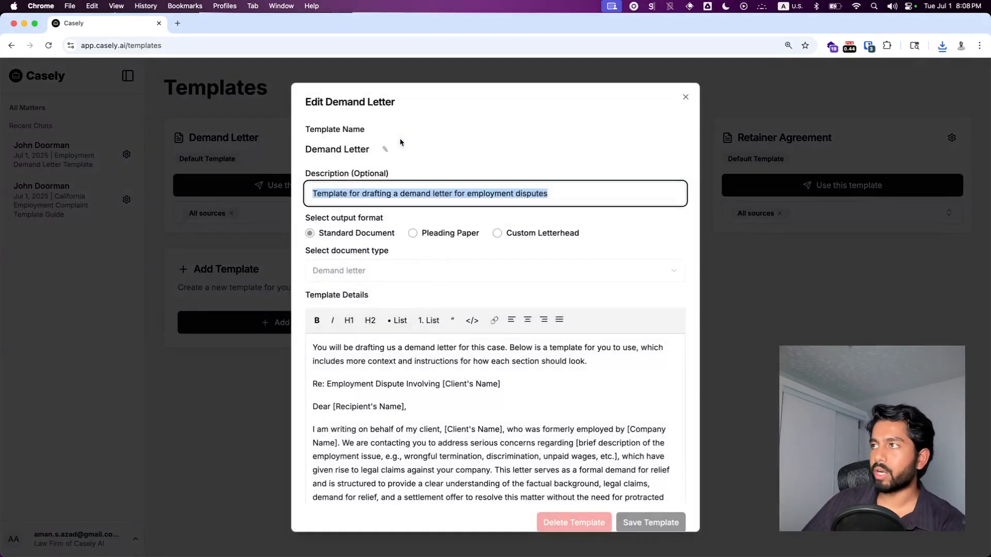
{"action": "scroll", "coordinate": [540, 385], "scroll_direction": "down", "scroll_amount": 5}
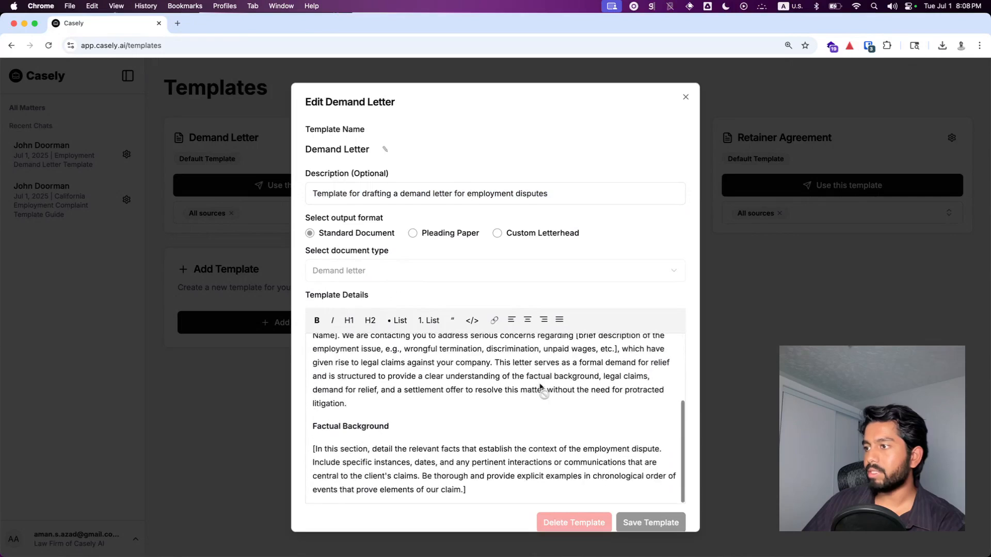
{"action": "scroll", "coordinate": [515, 406], "scroll_direction": "up", "scroll_amount": 5}
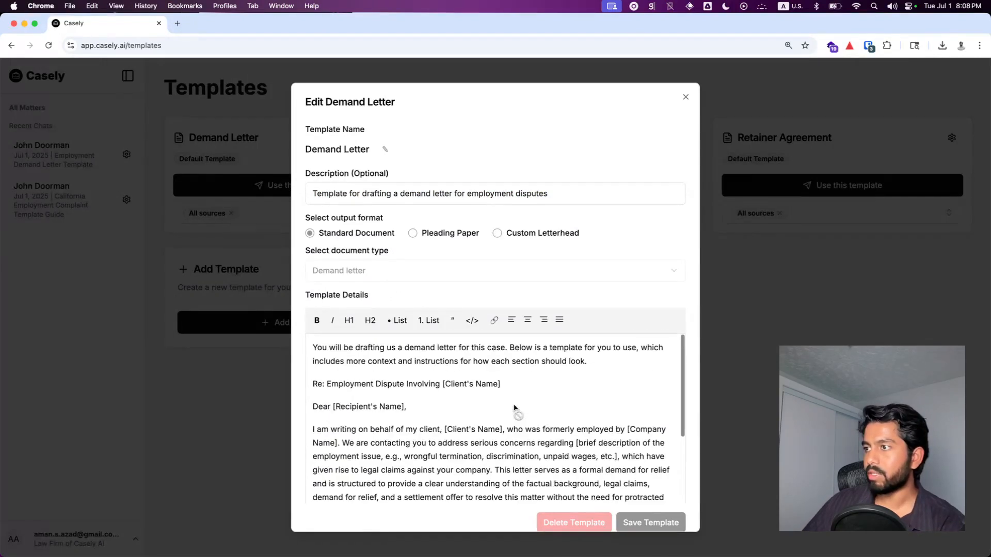
{"action": "key", "text": "Escape"}
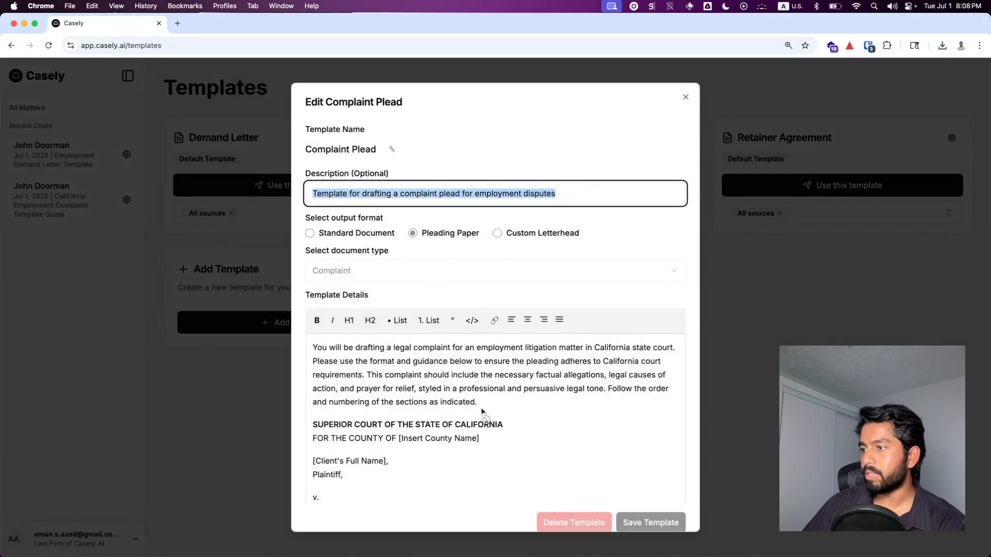
{"action": "scroll", "coordinate": [484, 435], "scroll_direction": "down", "scroll_amount": 20}
{"action": "key", "text": "Escape"}
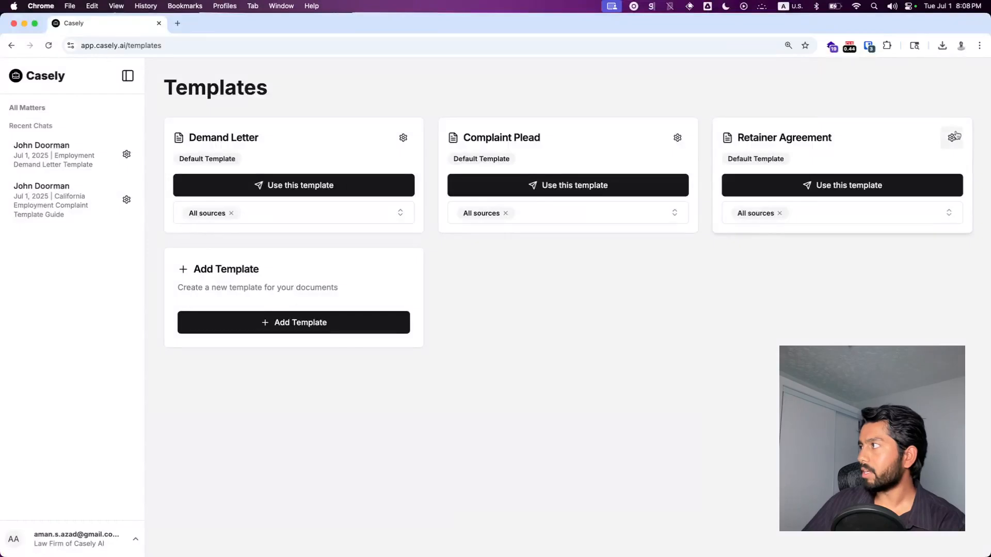
Step: Review the Retainer Agreement template's settings and close it
{"action": "left_click", "coordinate": [952, 138]}
{"action": "scroll", "coordinate": [530, 394], "scroll_direction": "down", "scroll_amount": 10}
{"action": "scroll", "coordinate": [531, 396], "scroll_direction": "down", "scroll_amount": 10}
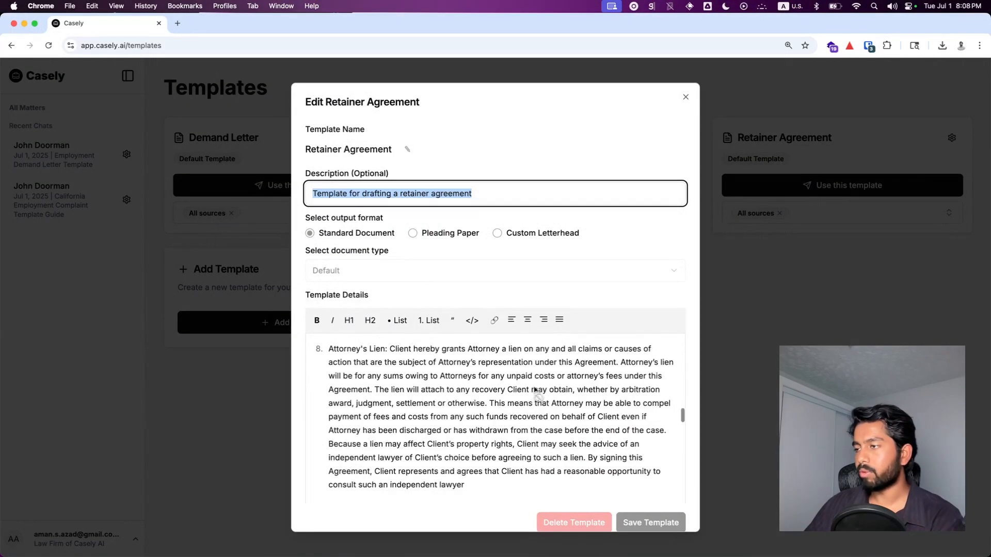
{"action": "scroll", "coordinate": [542, 393], "scroll_direction": "up", "scroll_amount": 20}
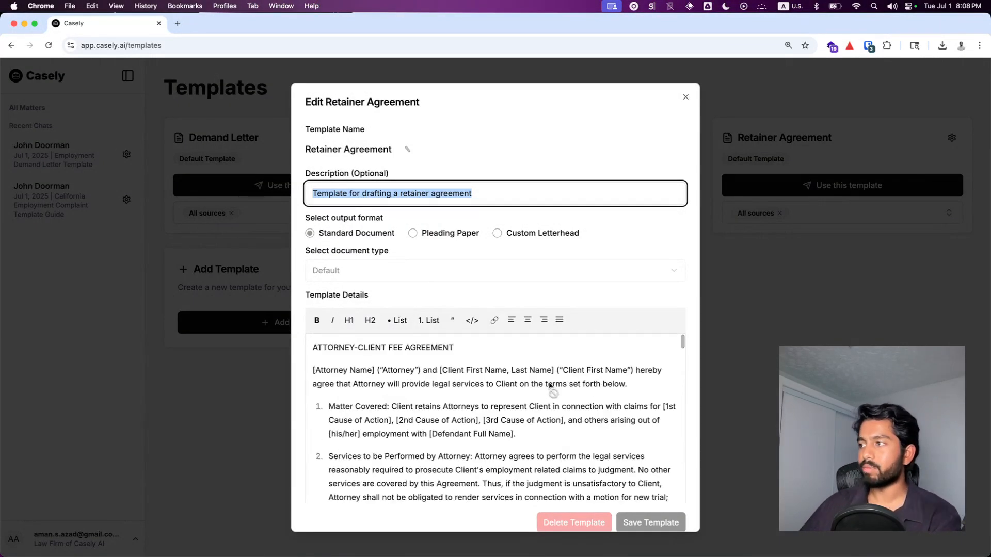
{"action": "left_click", "coordinate": [765, 286]}
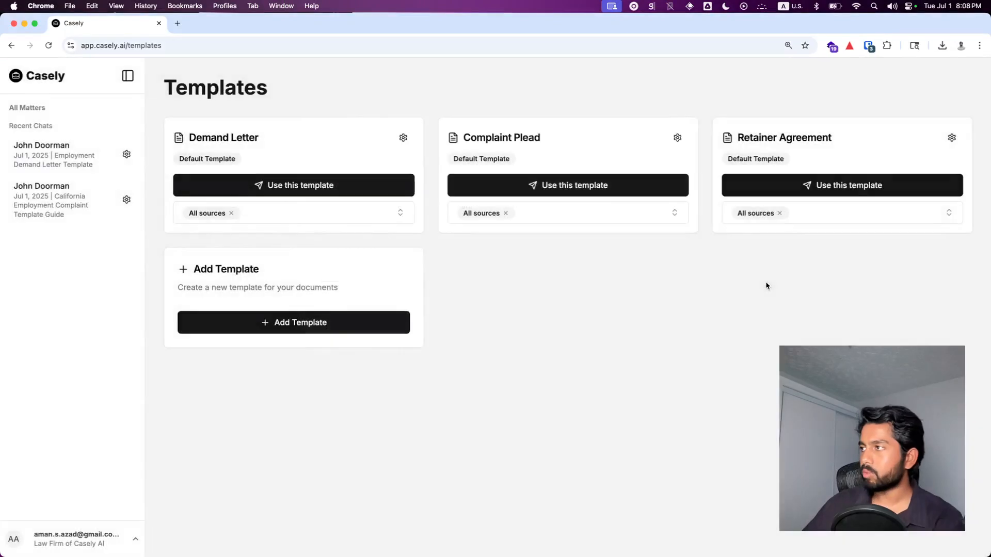
Step: Copy the full template details text of the Demand Letter template and close it
{"action": "left_click", "coordinate": [403, 138]}
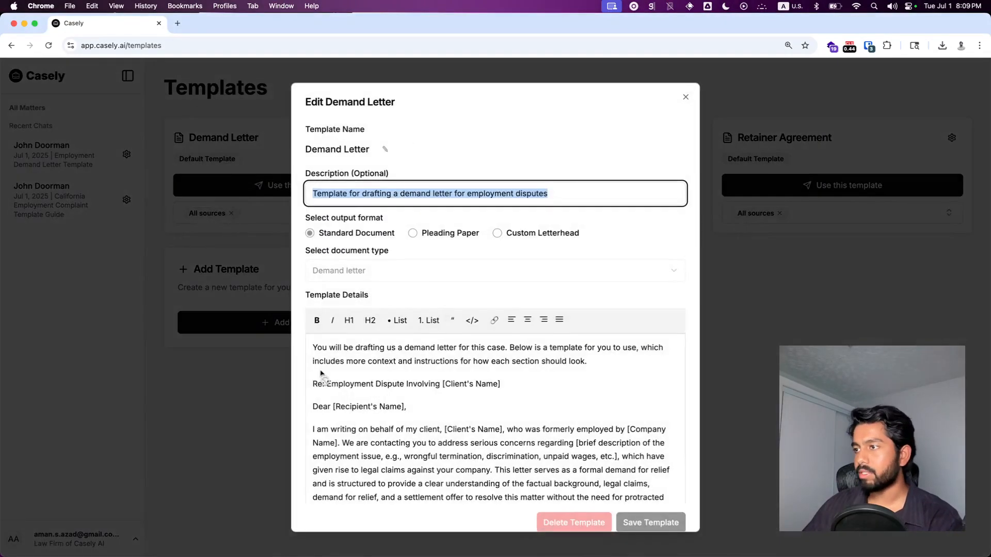
{"action": "left_click_drag", "start_coordinate": [315, 347], "coordinate": [493, 463]}
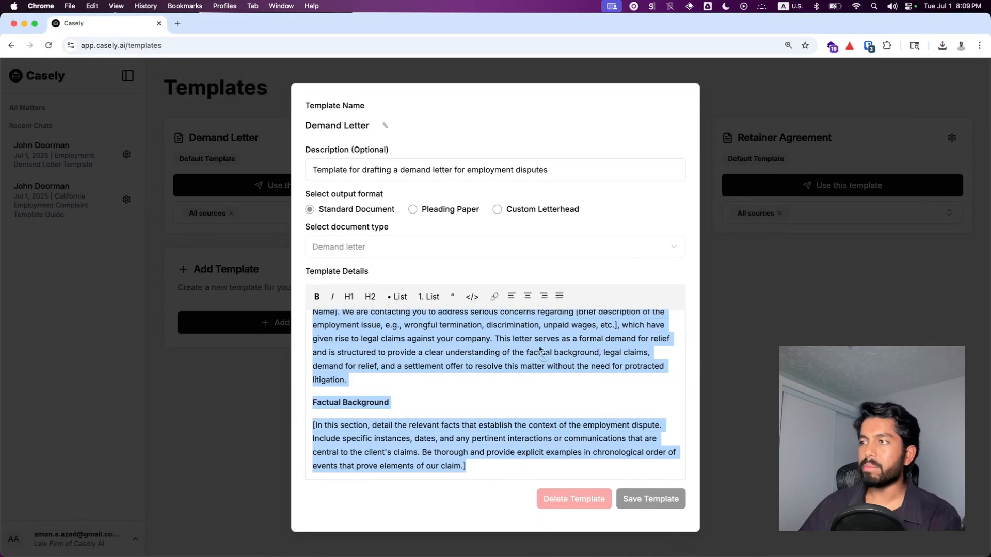
{"action": "scroll", "coordinate": [539, 350], "scroll_direction": "up", "scroll_amount": 5}
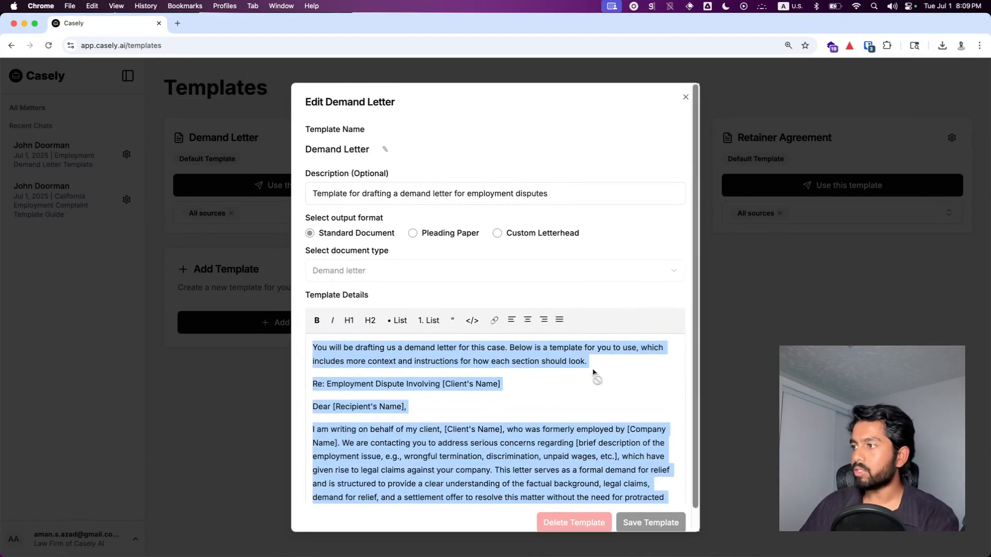
{"action": "left_click", "coordinate": [745, 359]}
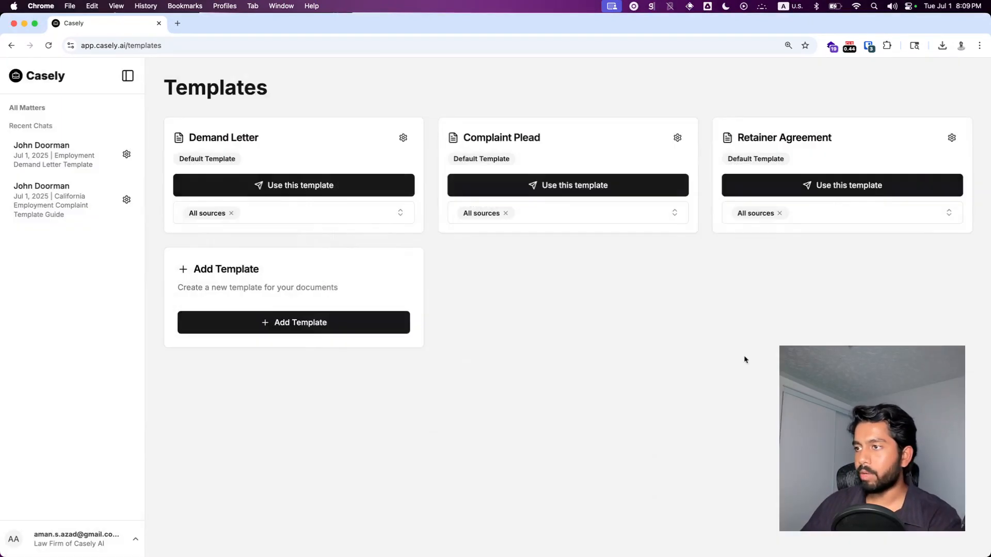
Step: Start a new template with the description Casely Demand Letter
{"action": "left_click", "coordinate": [308, 327]}
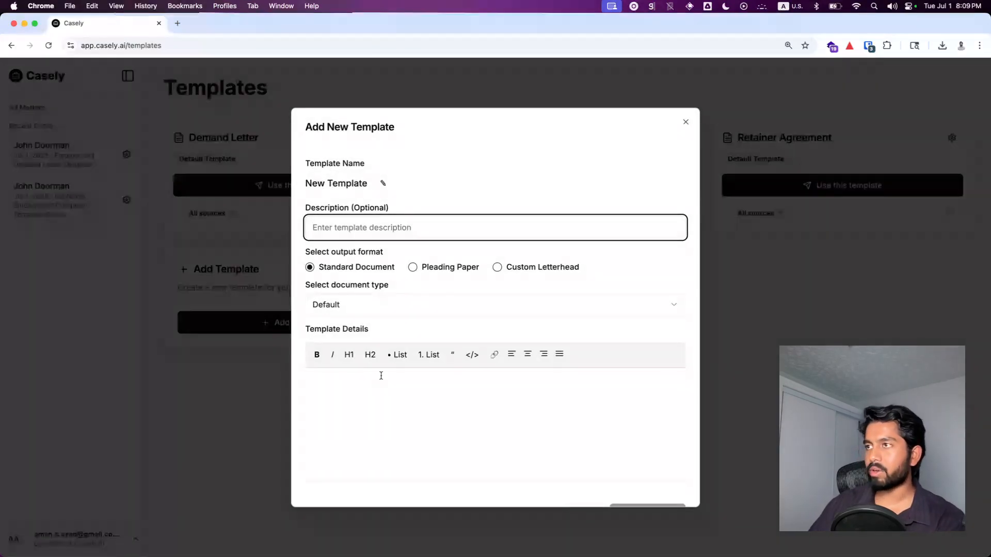
{"action": "type", "text": "Casely Demand"}
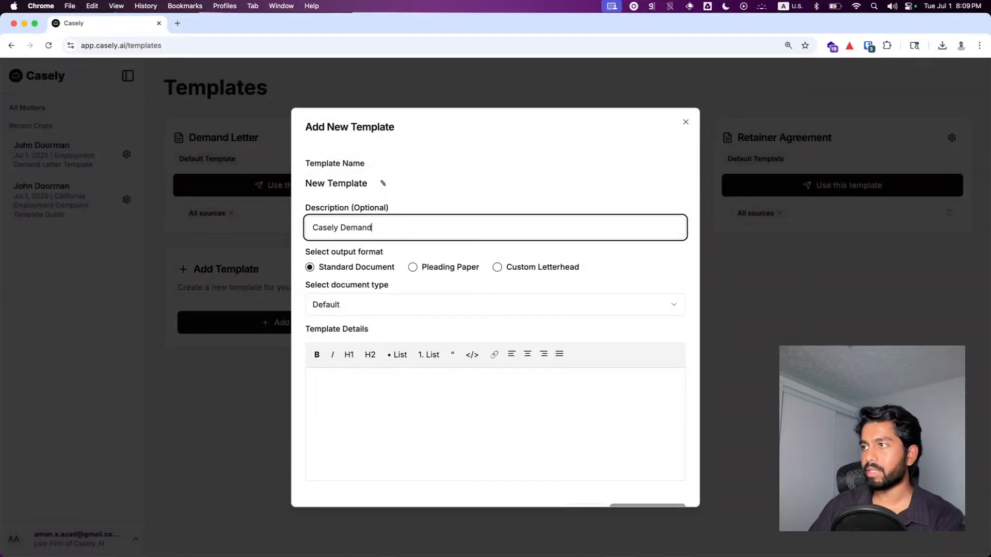
{"action": "type", "text": " Letter"}
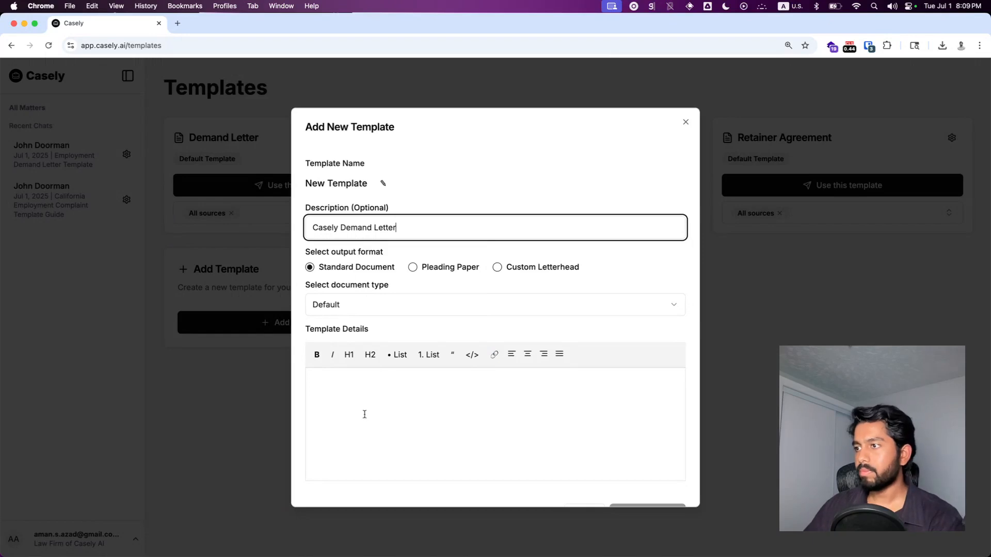
Step: Set the new template's output format to Custom Letterhead using Letterhead.docx, with document type Default
{"action": "left_click", "coordinate": [498, 267]}
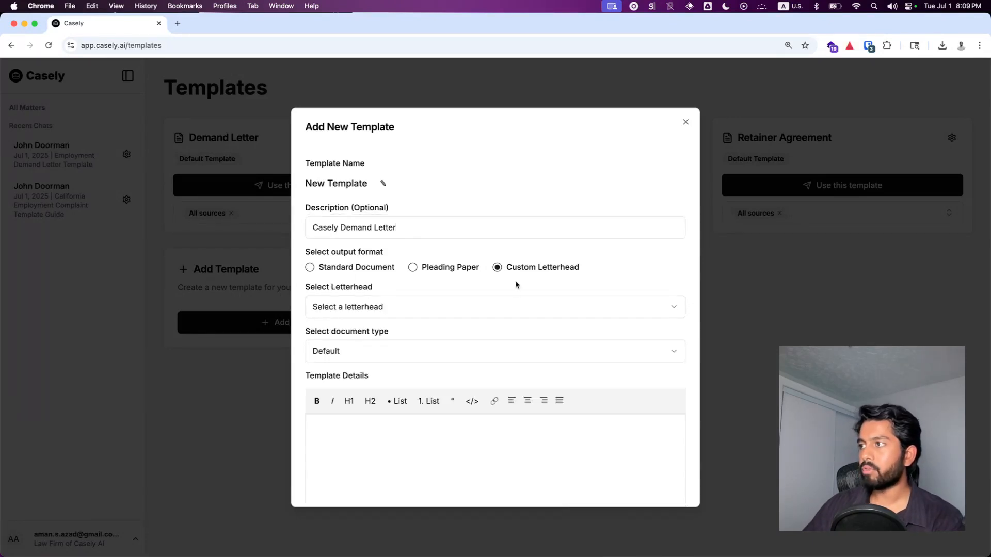
{"action": "left_click", "coordinate": [416, 307]}
{"action": "left_click", "coordinate": [363, 337]}
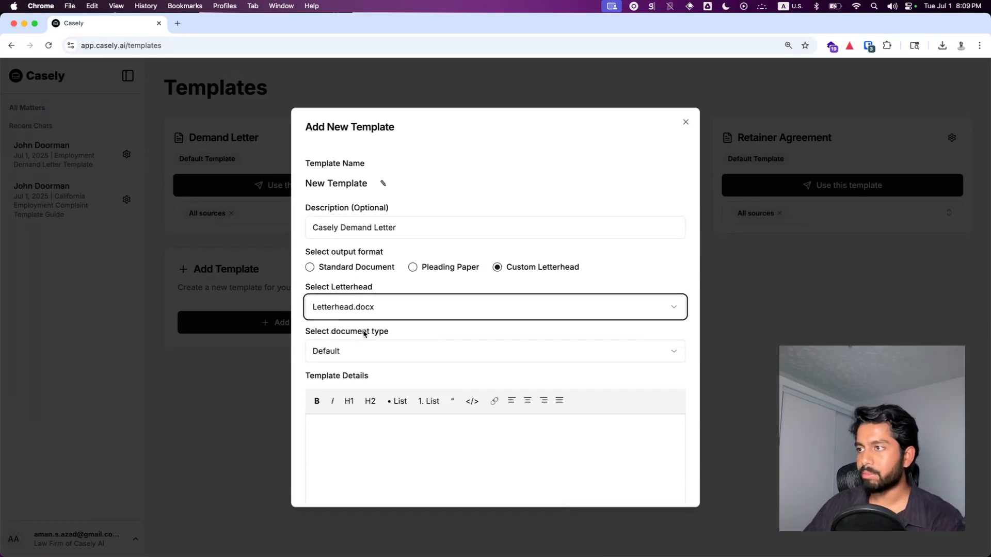
{"action": "left_click", "coordinate": [354, 351]}
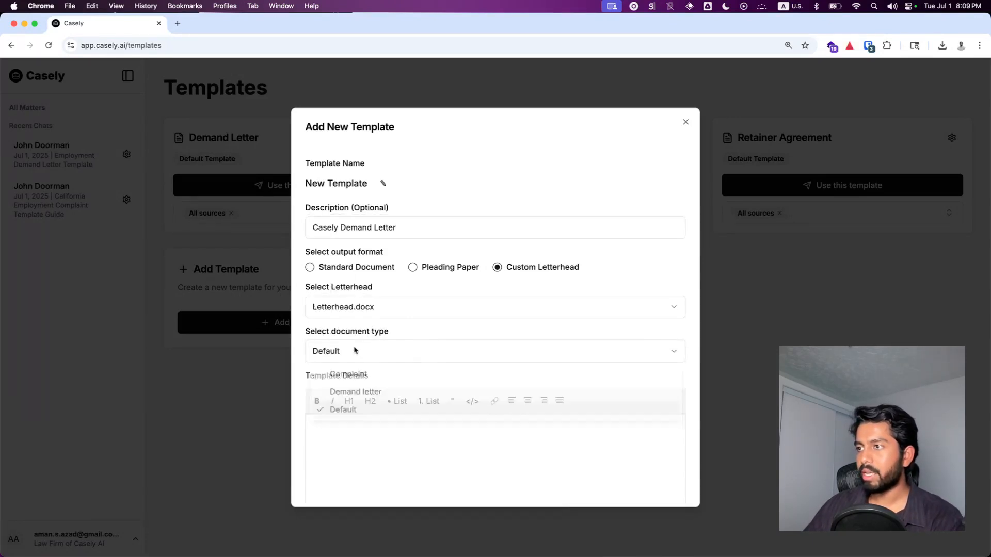
{"action": "left_click", "coordinate": [355, 415]}
Step: Delete the Factual Background section and trailing blank lines from the pasted template details
{"action": "scroll", "coordinate": [382, 413], "scroll_direction": "down", "scroll_amount": 5}
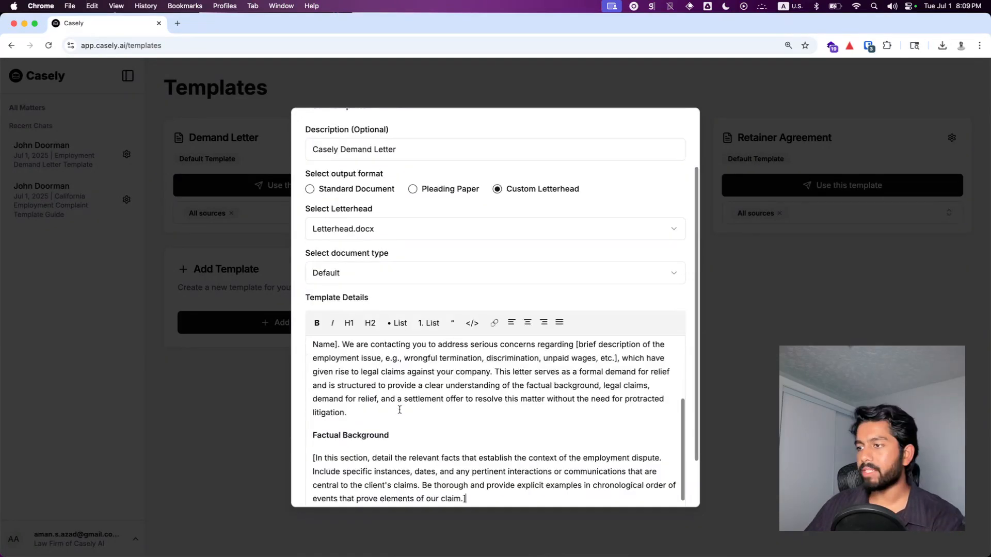
{"action": "scroll", "coordinate": [412, 400], "scroll_direction": "up", "scroll_amount": 10}
{"action": "scroll", "coordinate": [415, 402], "scroll_direction": "down", "scroll_amount": 10}
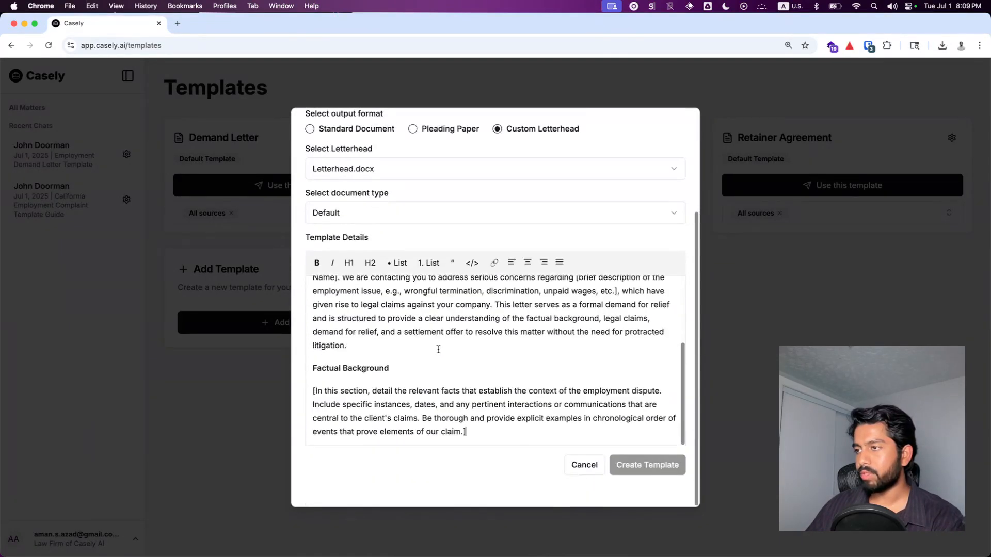
{"action": "key", "text": "Return"}
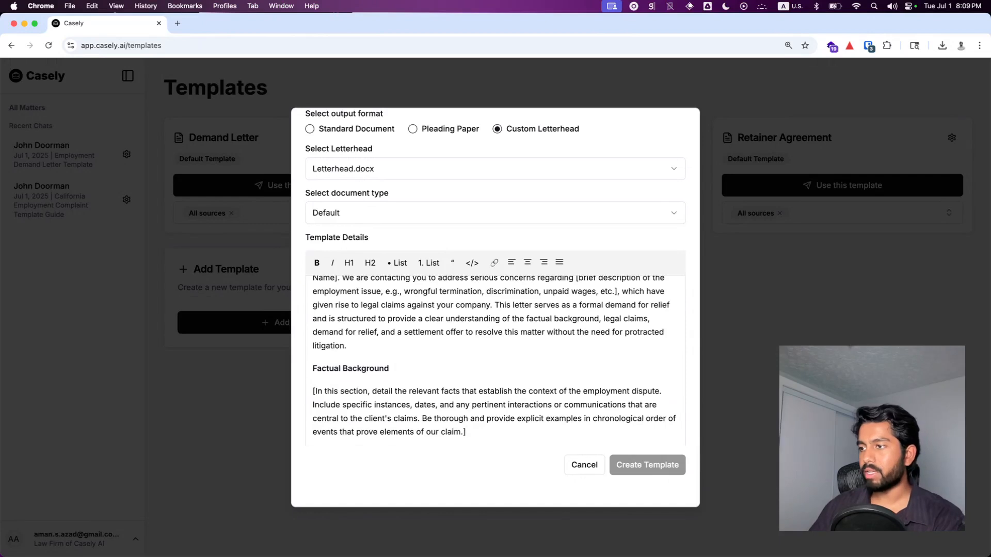
{"action": "key", "text": "Return"}
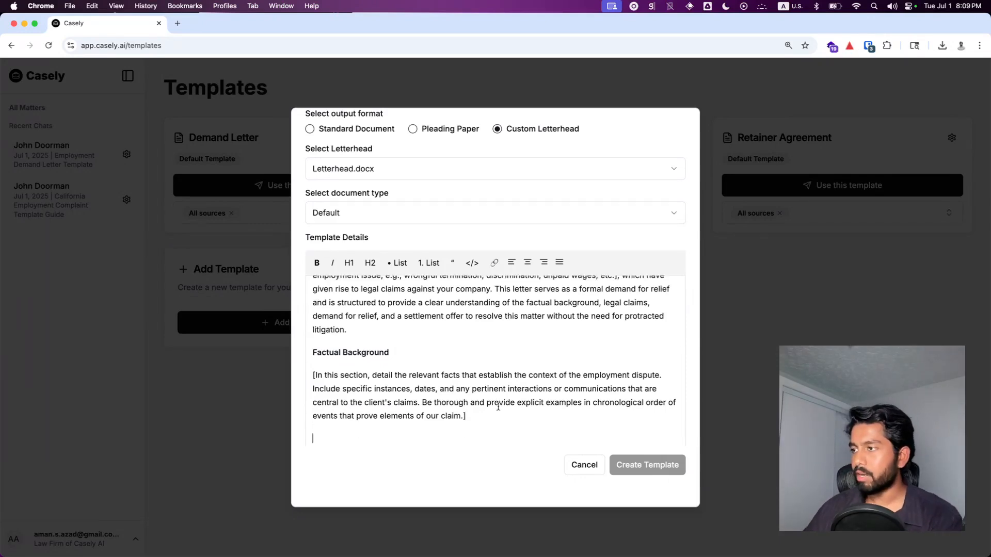
{"action": "left_click_drag", "start_coordinate": [470, 417], "coordinate": [401, 331]}
{"action": "key", "text": "super+x"}
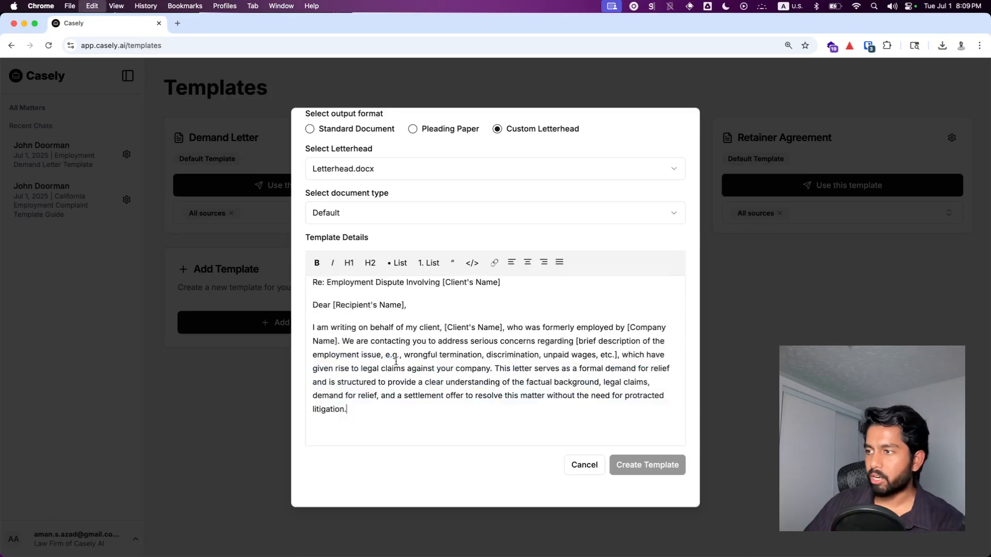
{"action": "left_click", "coordinate": [372, 431]}
{"action": "key", "text": "BackSpace"}
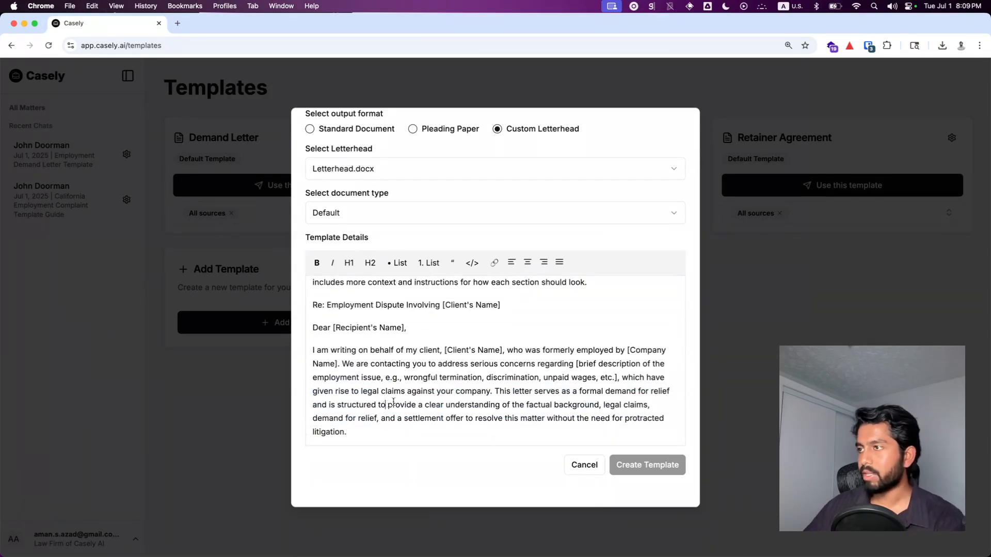
Step: Rename the template to Casely Demand Letter and create it
{"action": "scroll", "coordinate": [393, 402], "scroll_direction": "up", "scroll_amount": 5}
{"action": "left_click", "coordinate": [397, 204]}
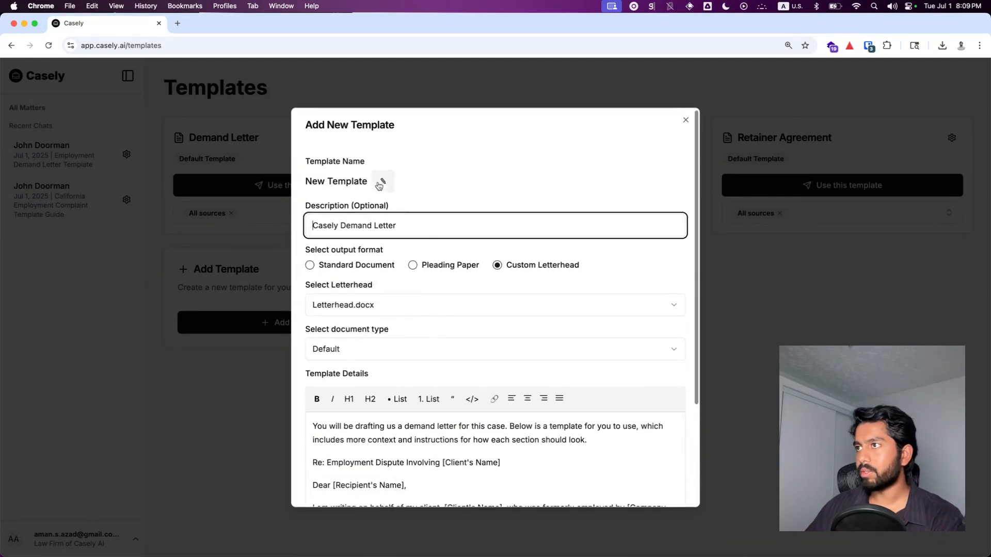
{"action": "left_click", "coordinate": [383, 183]}
{"action": "key", "text": "super+a"}
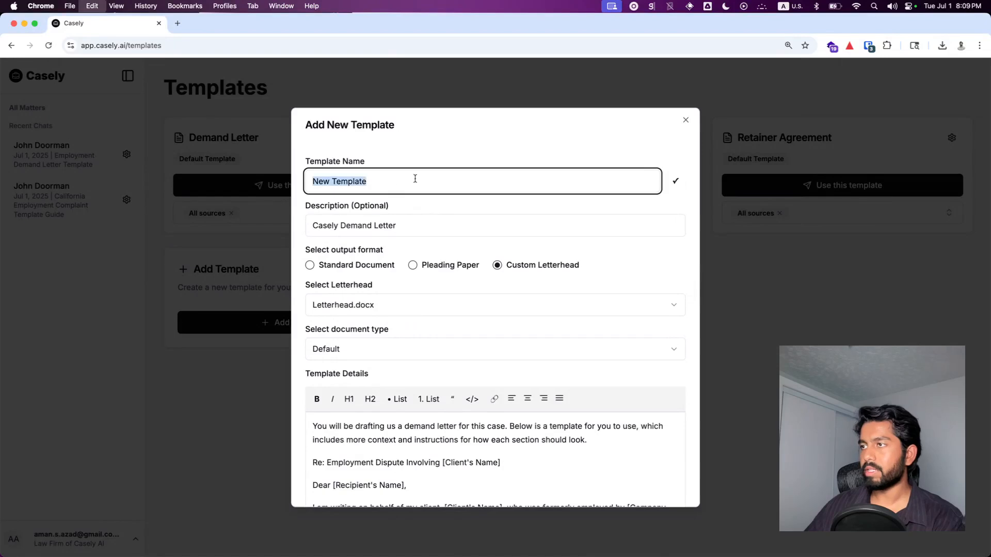
{"action": "type", "text": "Casely Demand L"}
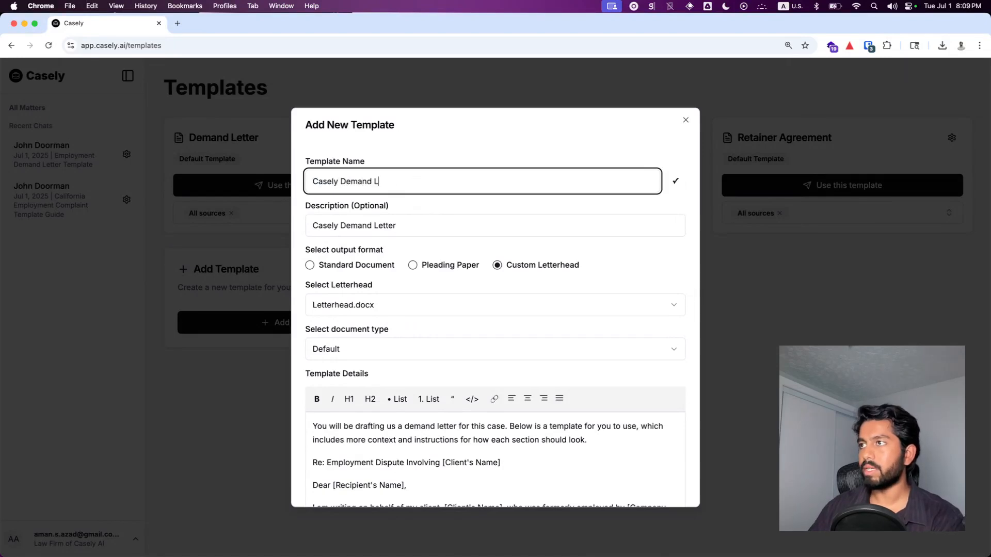
{"action": "type", "text": "etter"}
{"action": "scroll", "coordinate": [641, 361], "scroll_direction": "down", "scroll_amount": 5}
{"action": "left_click", "coordinate": [642, 467]}
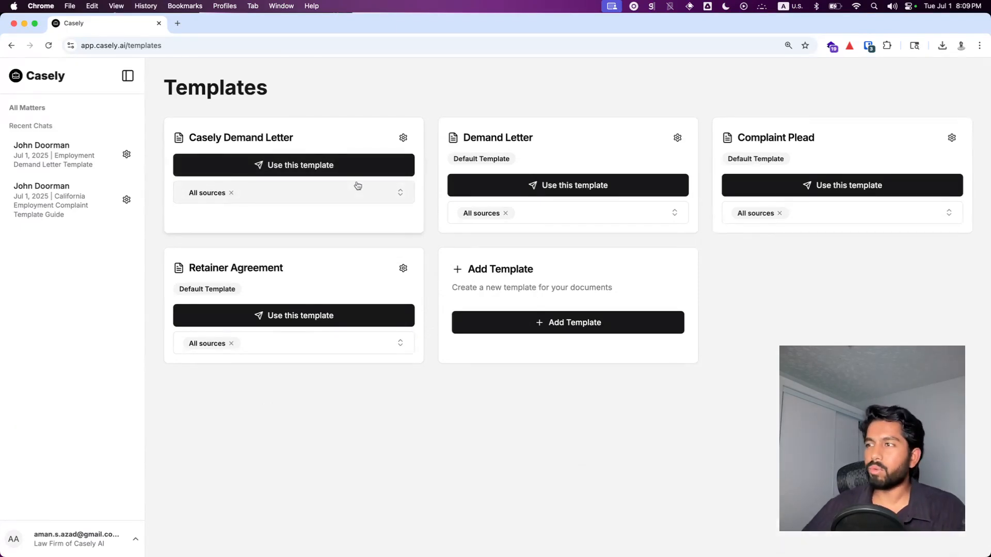
{"action": "left_click", "coordinate": [346, 166]}
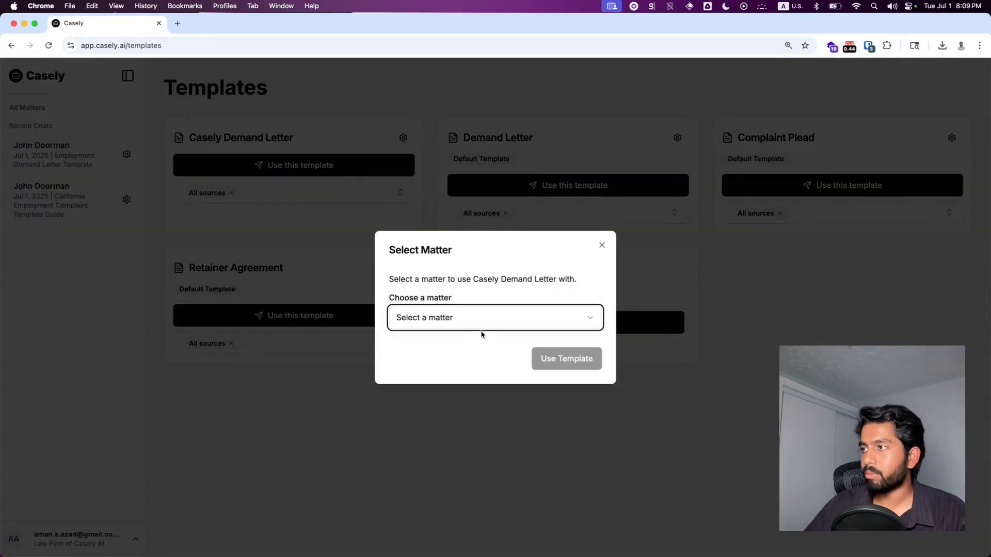
{"action": "left_click", "coordinate": [458, 318]}
{"action": "left_click", "coordinate": [504, 290]}
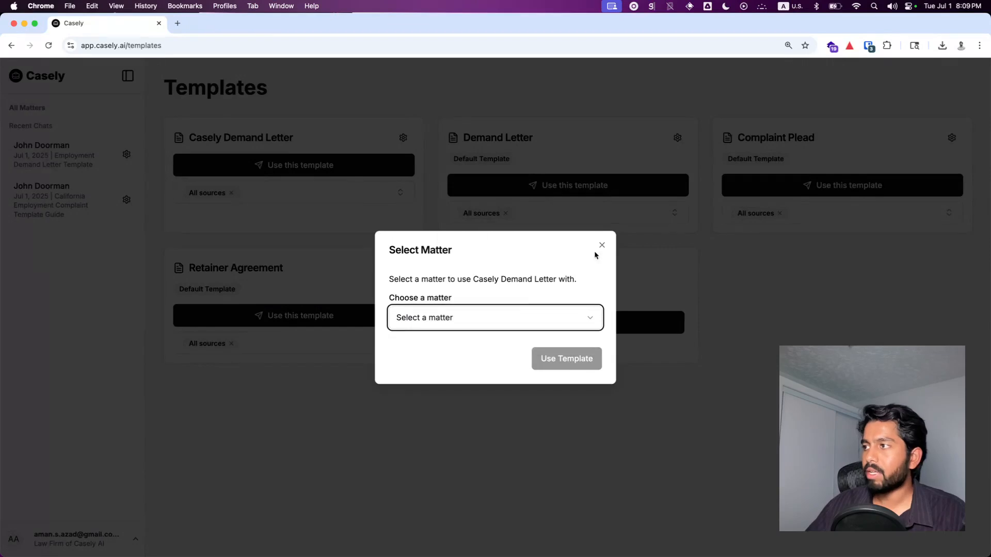
{"action": "left_click", "coordinate": [601, 246]}
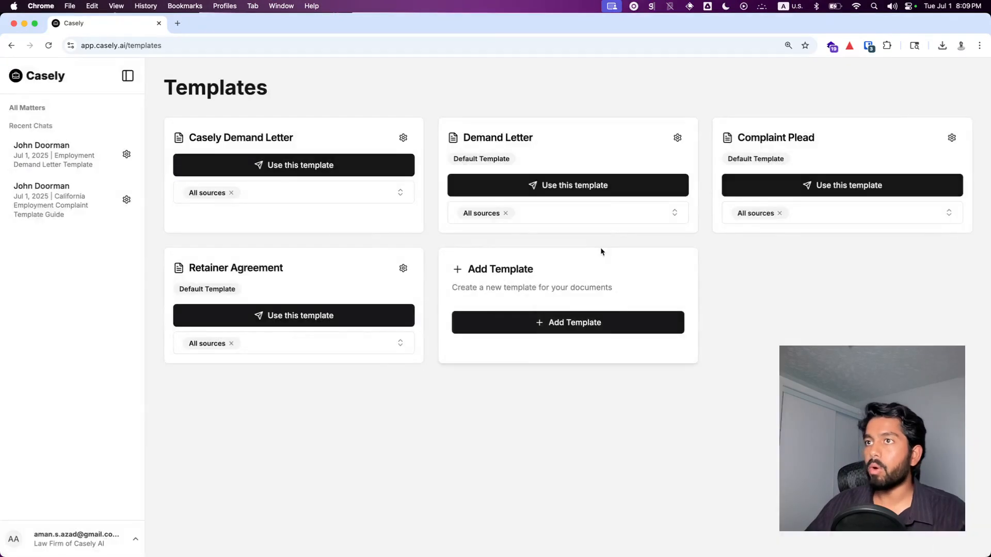
Step: Open the John Doorman matter to view its document templates, then return to Templates
{"action": "left_click", "coordinate": [47, 78]}
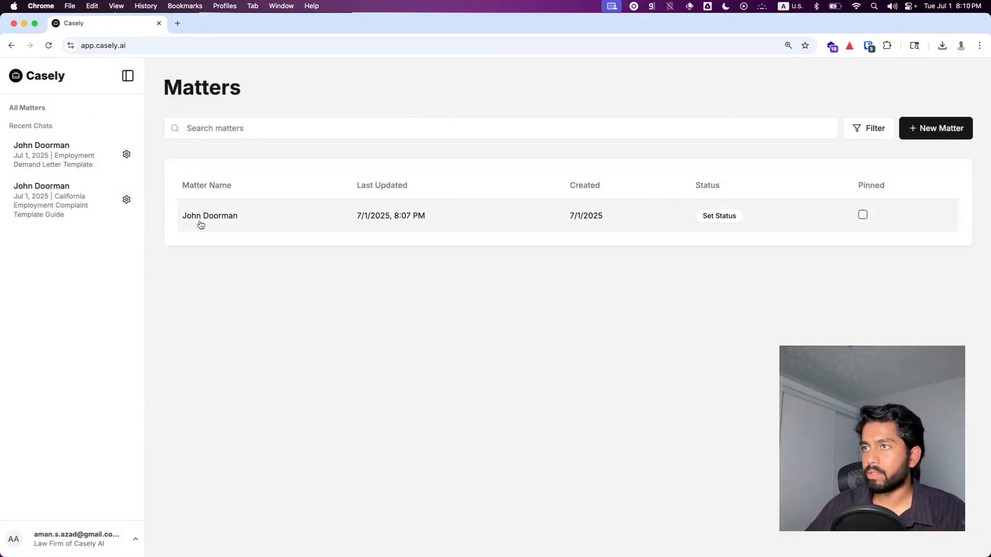
{"action": "left_click", "coordinate": [201, 224]}
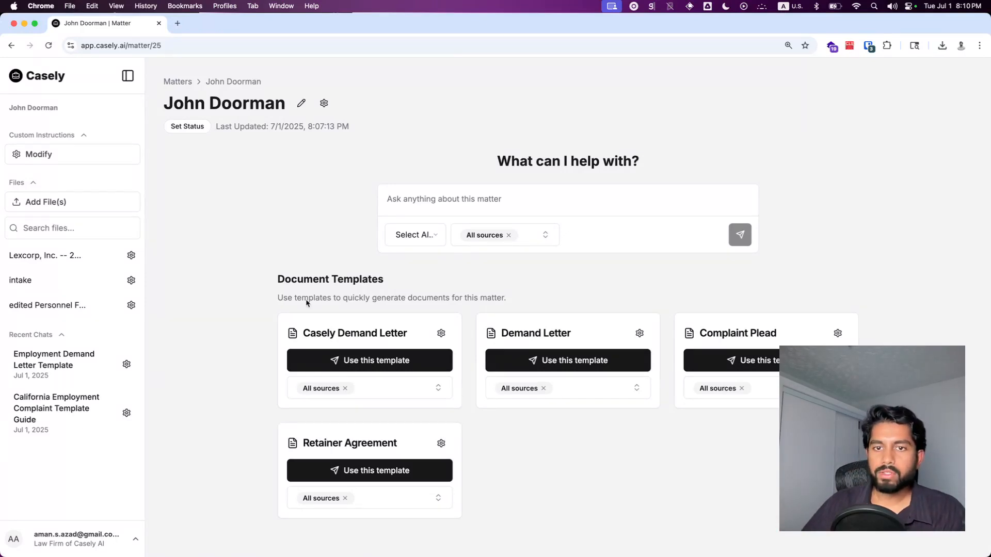
{"action": "left_click", "coordinate": [21, 537]}
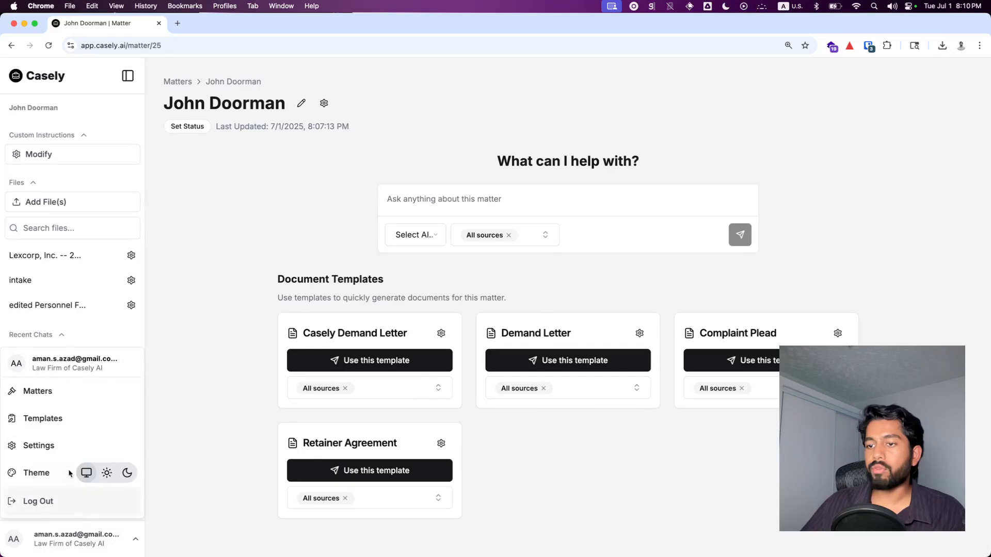
{"action": "left_click", "coordinate": [63, 418]}
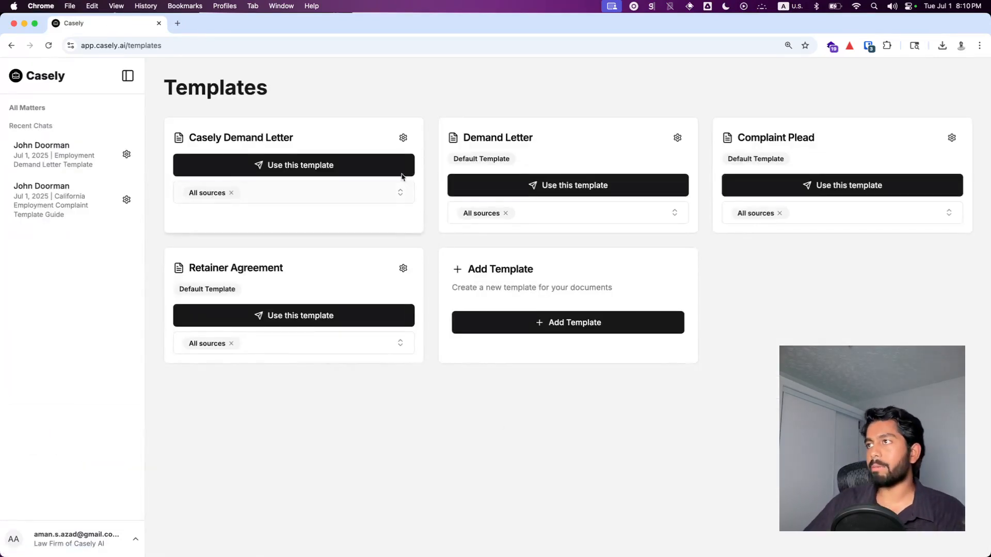
Step: Review the Casely Demand Letter template's settings and close it
{"action": "left_click", "coordinate": [403, 137]}
{"action": "scroll", "coordinate": [449, 459], "scroll_direction": "down", "scroll_amount": 3}
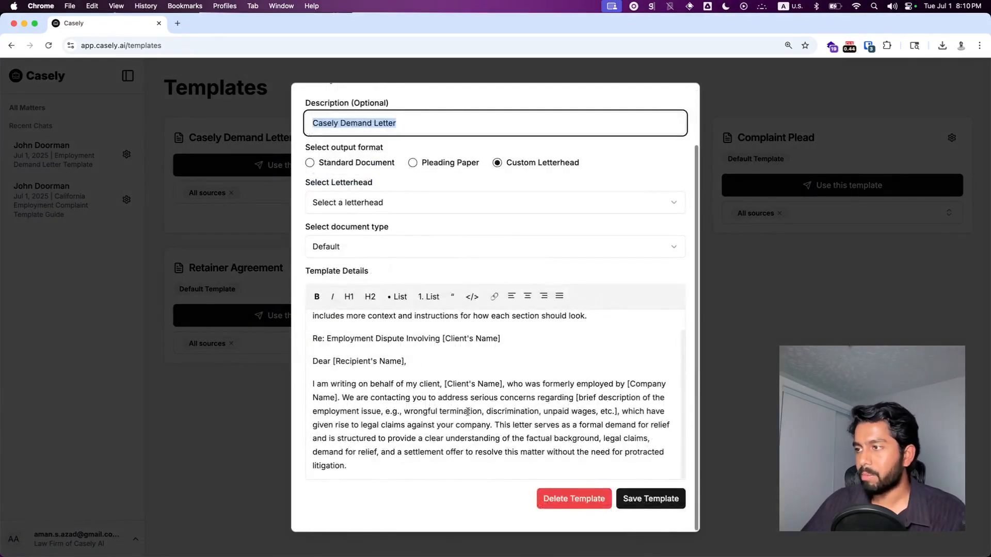
{"action": "scroll", "coordinate": [467, 416], "scroll_direction": "up", "scroll_amount": 1}
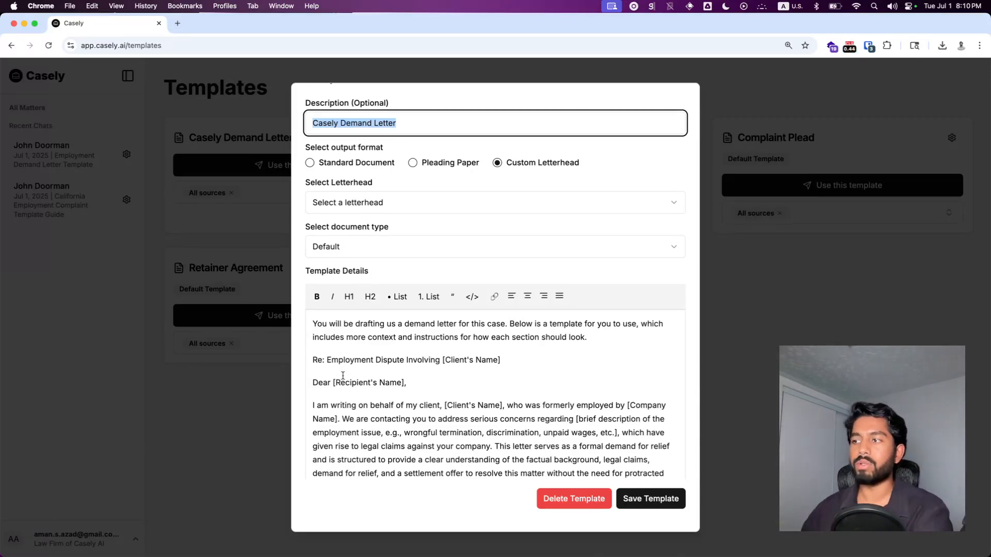
{"action": "scroll", "coordinate": [343, 375], "scroll_direction": "up", "scroll_amount": 3}
{"action": "left_click", "coordinate": [230, 343]}
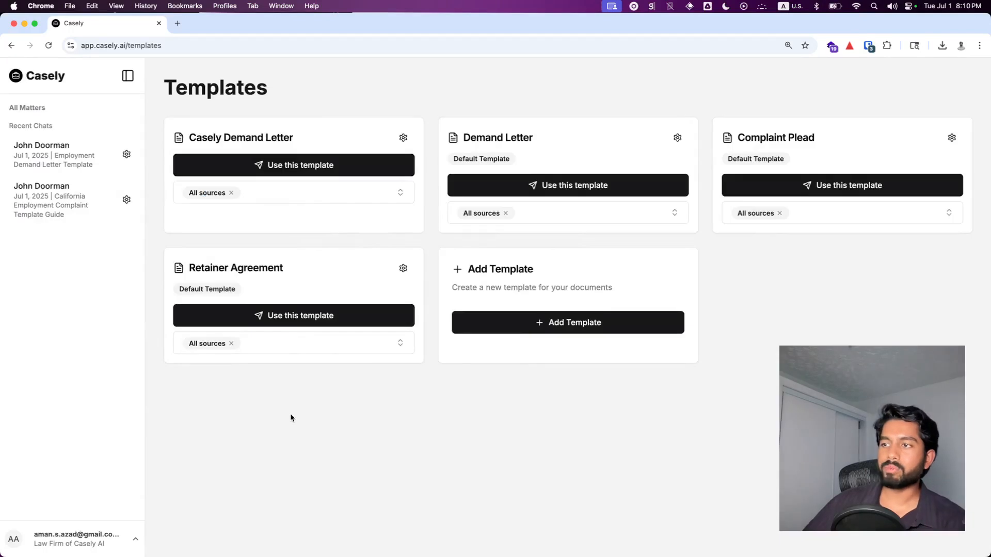